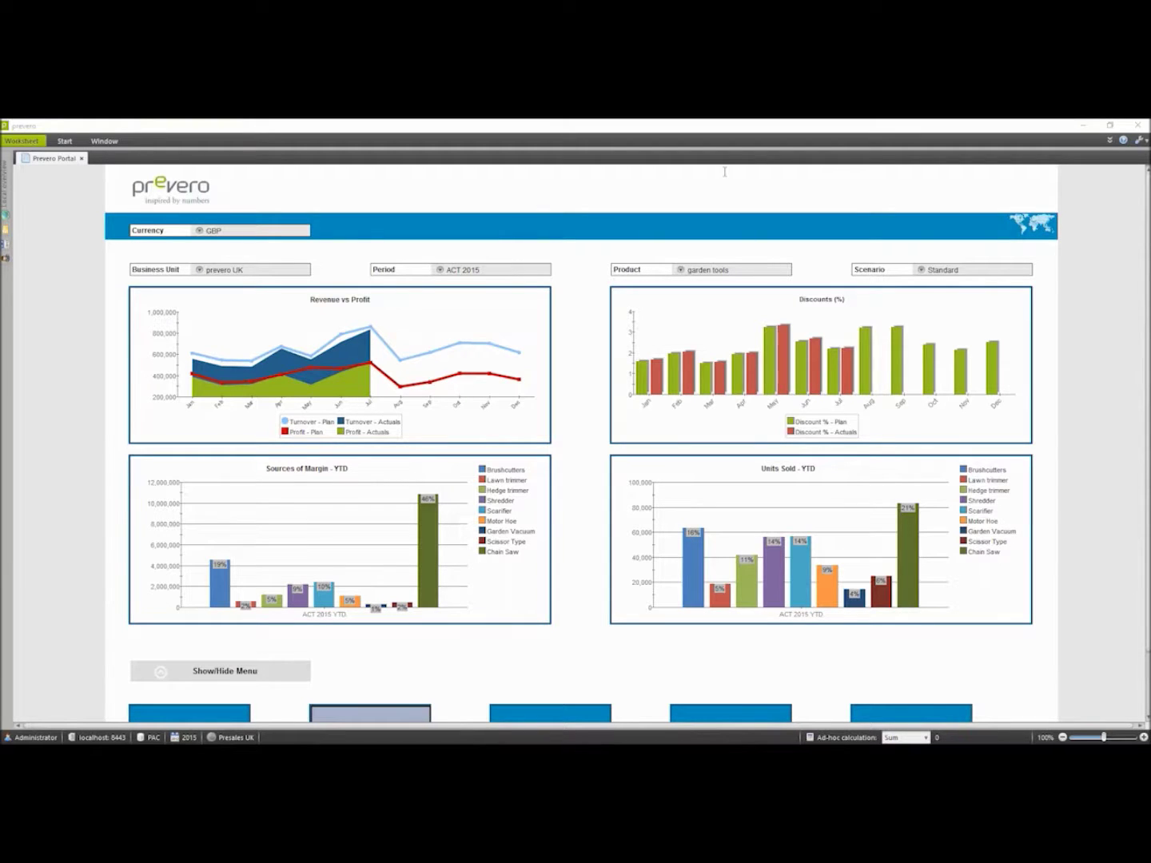
Open the HR planning workflow from the portal and bring up its balanced score card (BSC).
scroll(724, 172, down, 2)
click(381, 671)
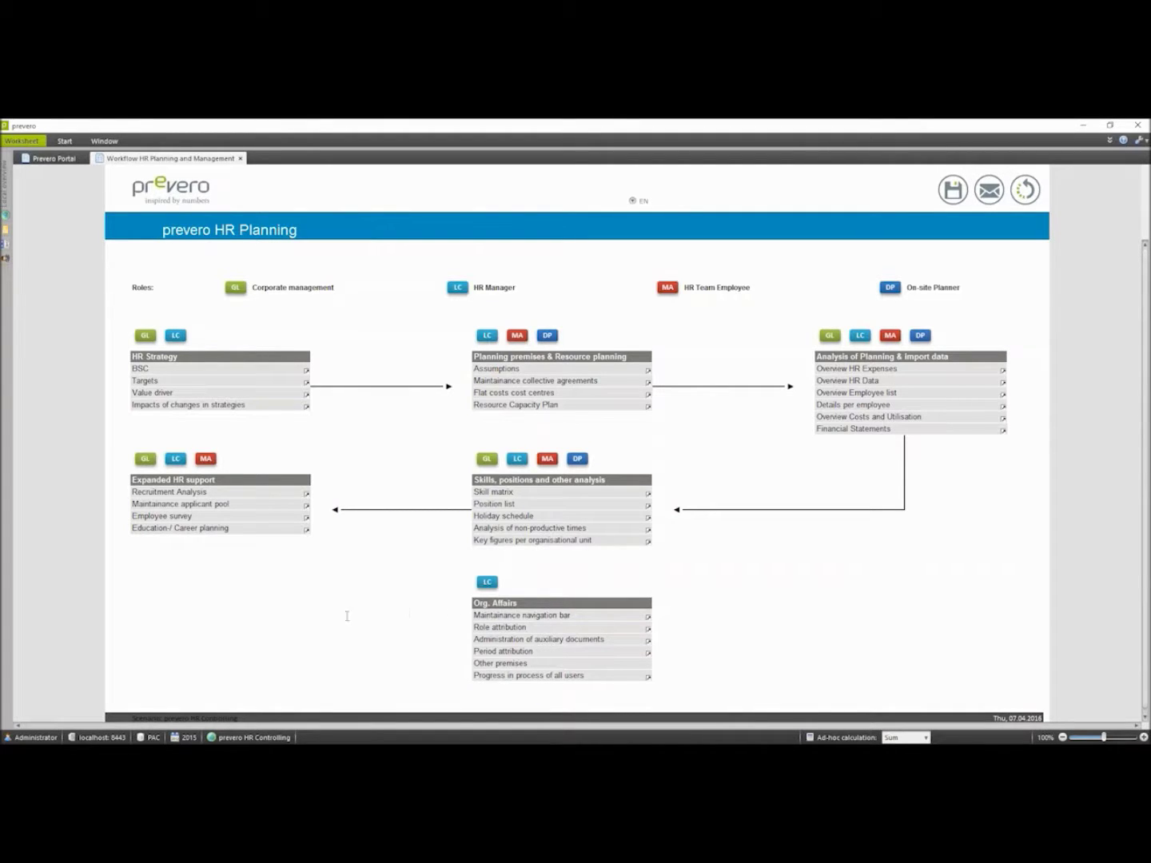
click(140, 369)
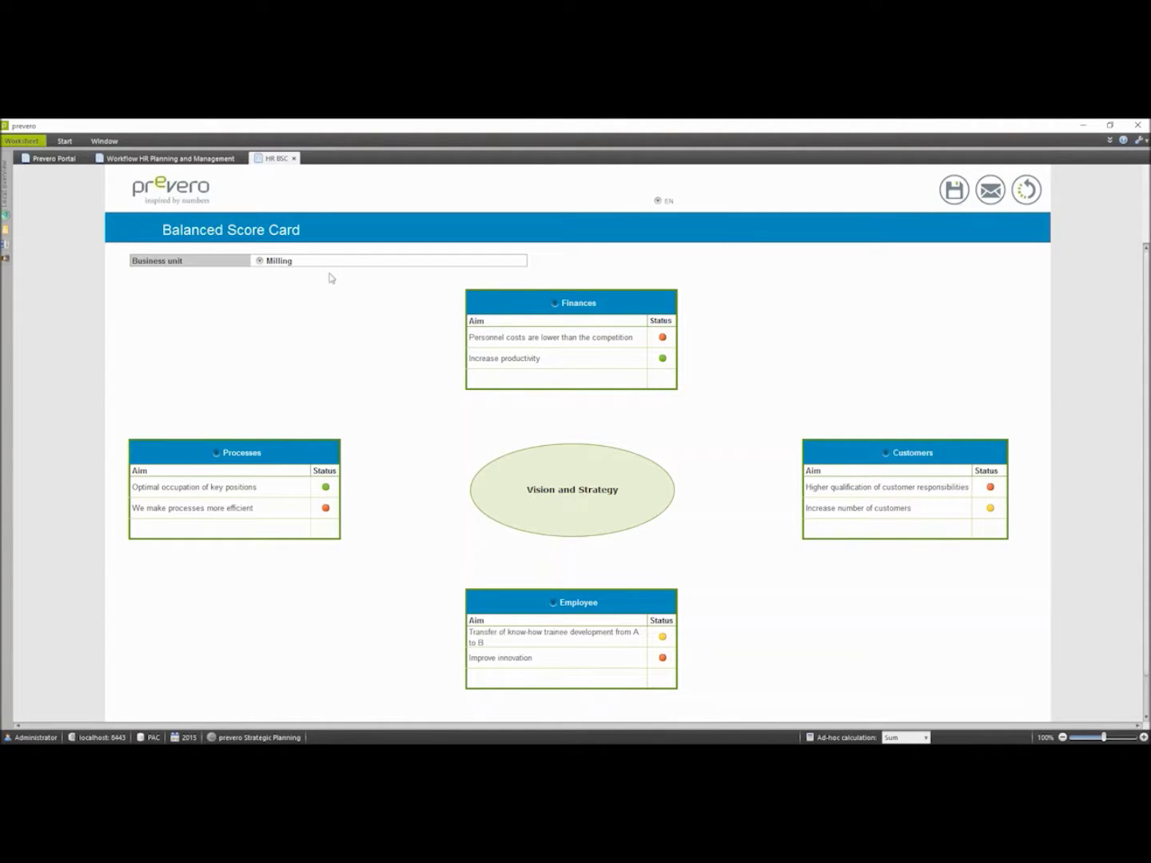
View the target description of the Finances aim "Personnel costs are lower than the competition" and return to the HR Planning workflow.
click(533, 343)
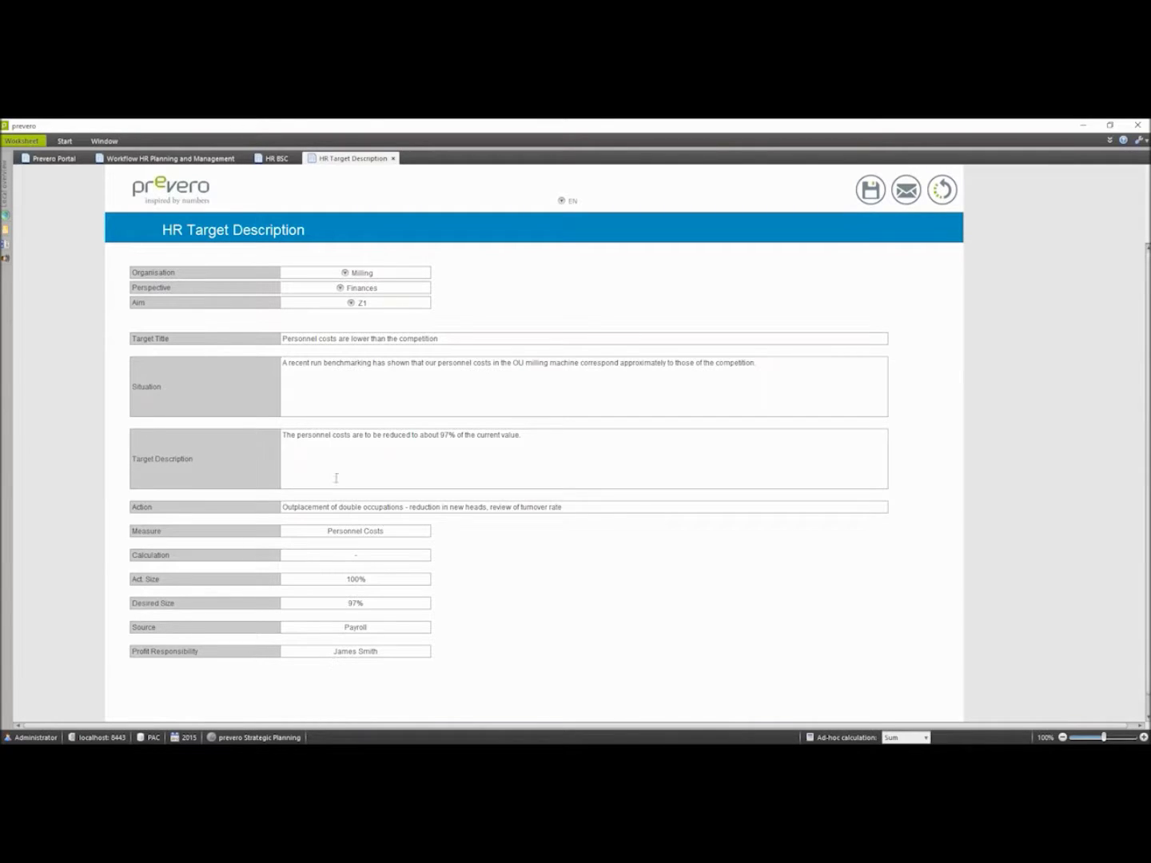
click(189, 191)
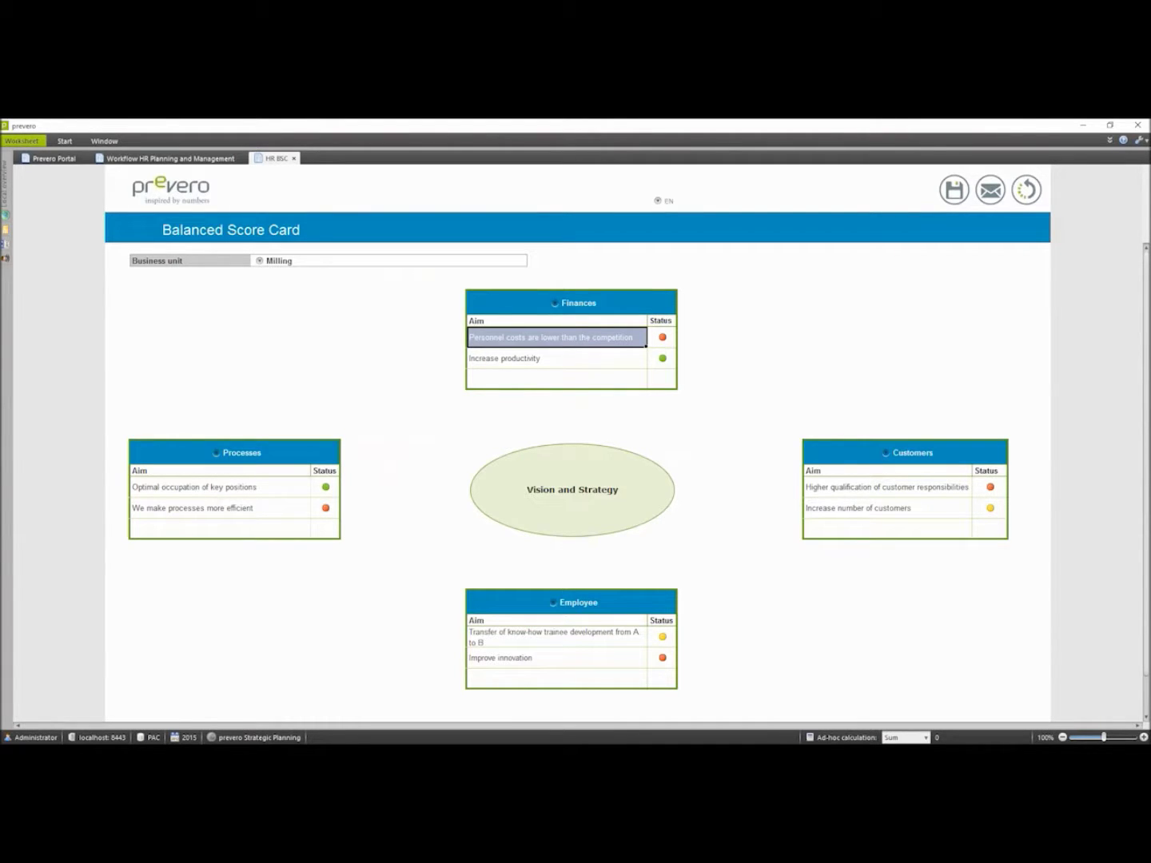
click(172, 188)
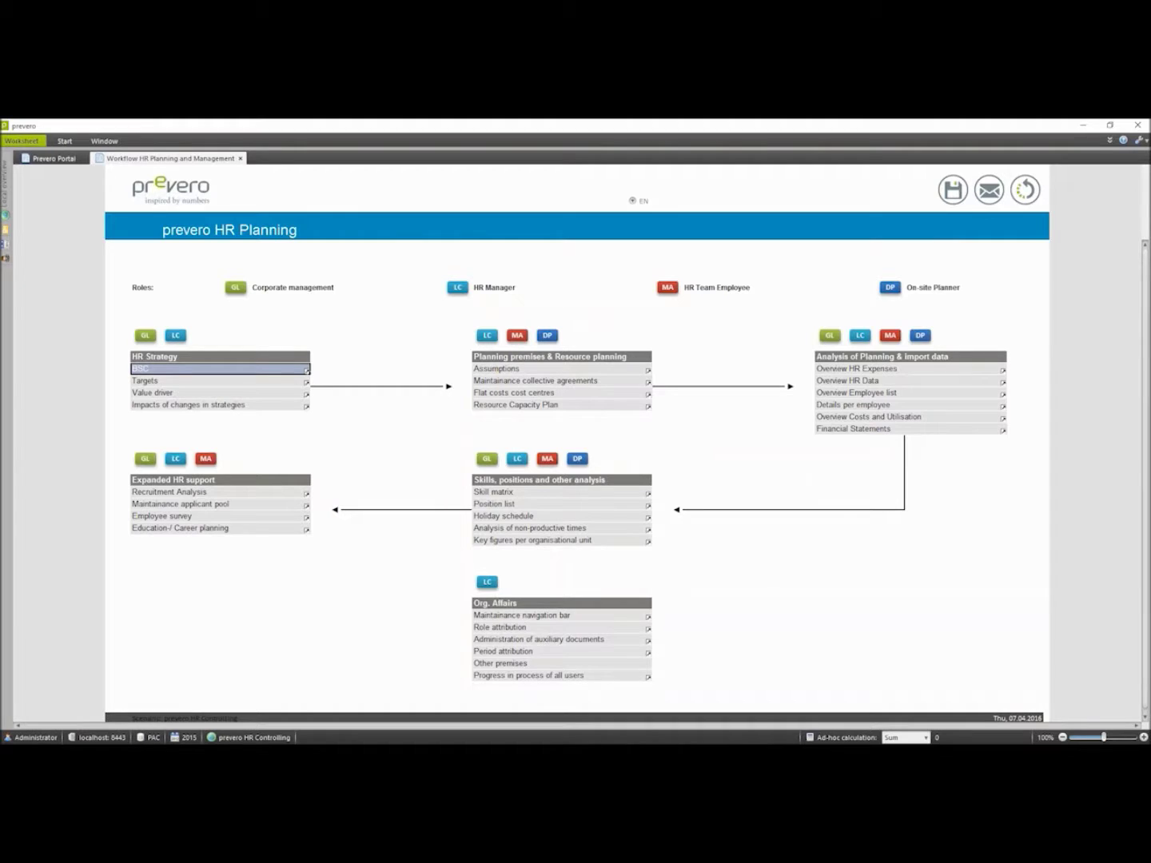
Open the Value driver sheet under HR Strategy and set the fluctuation rate to 15%.
click(153, 396)
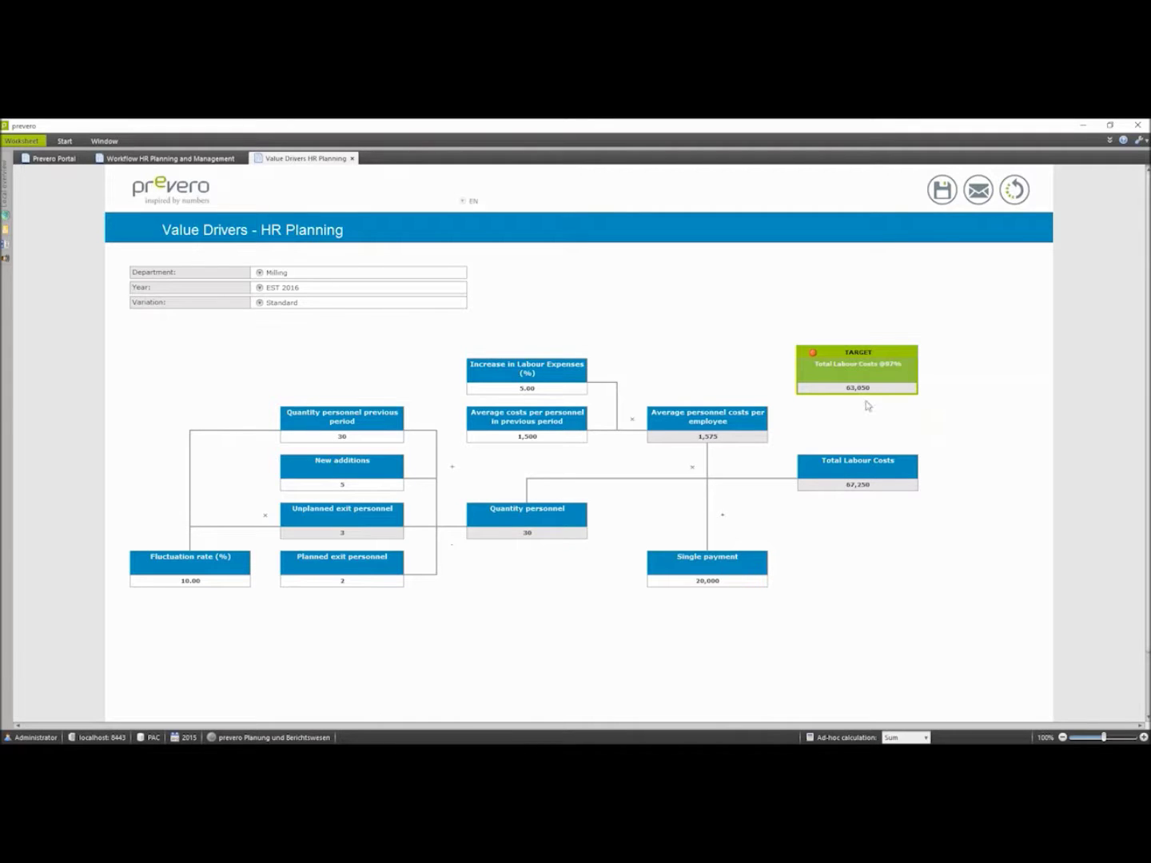
click(169, 581)
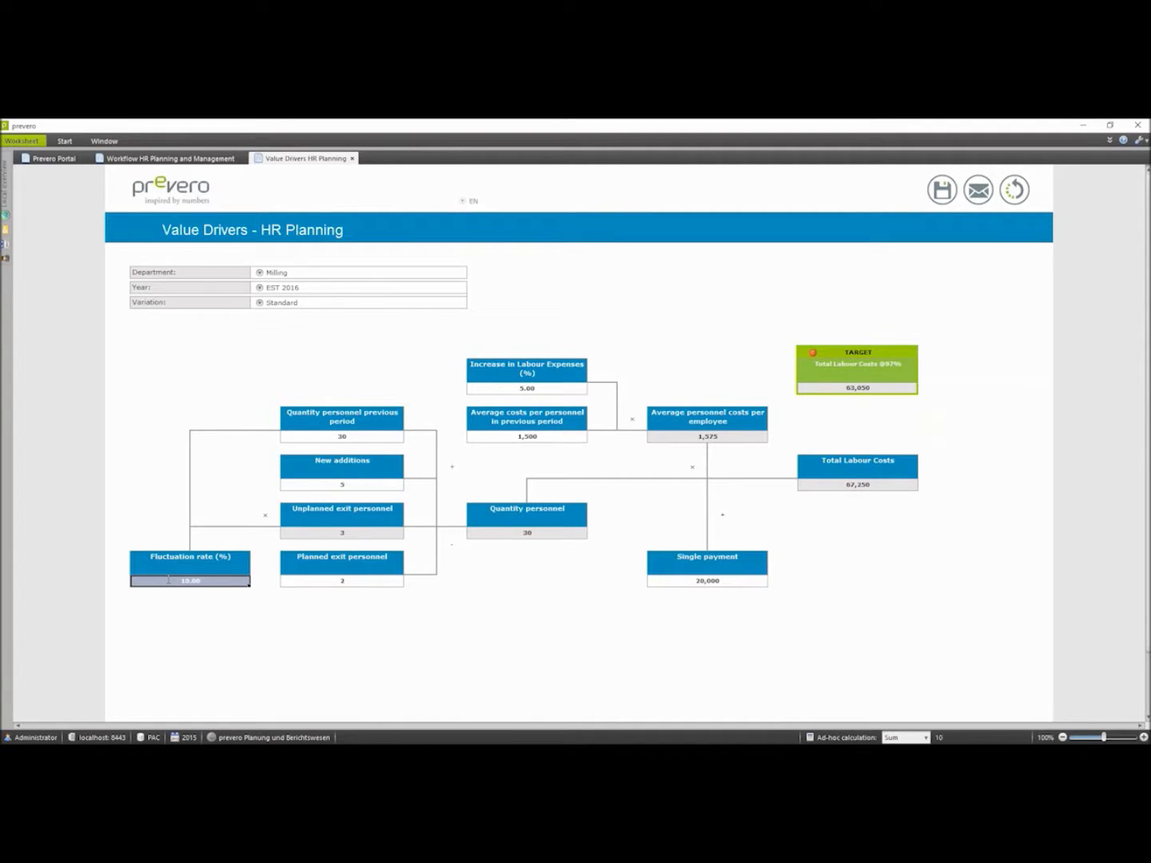
text(15)
key(Return)
Set the increase in labour expenses to 4% and confirm the new additions figure.
click(514, 387)
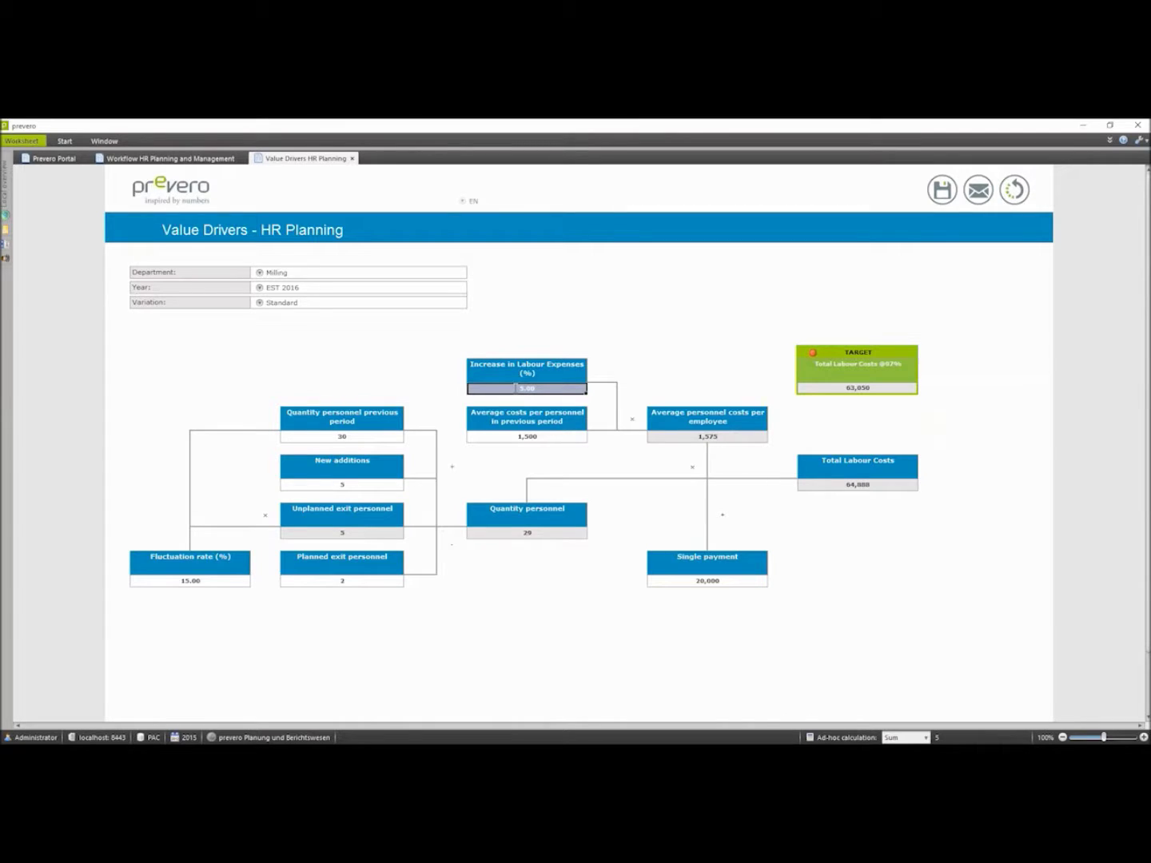
text(4)
key(Return)
click(344, 485)
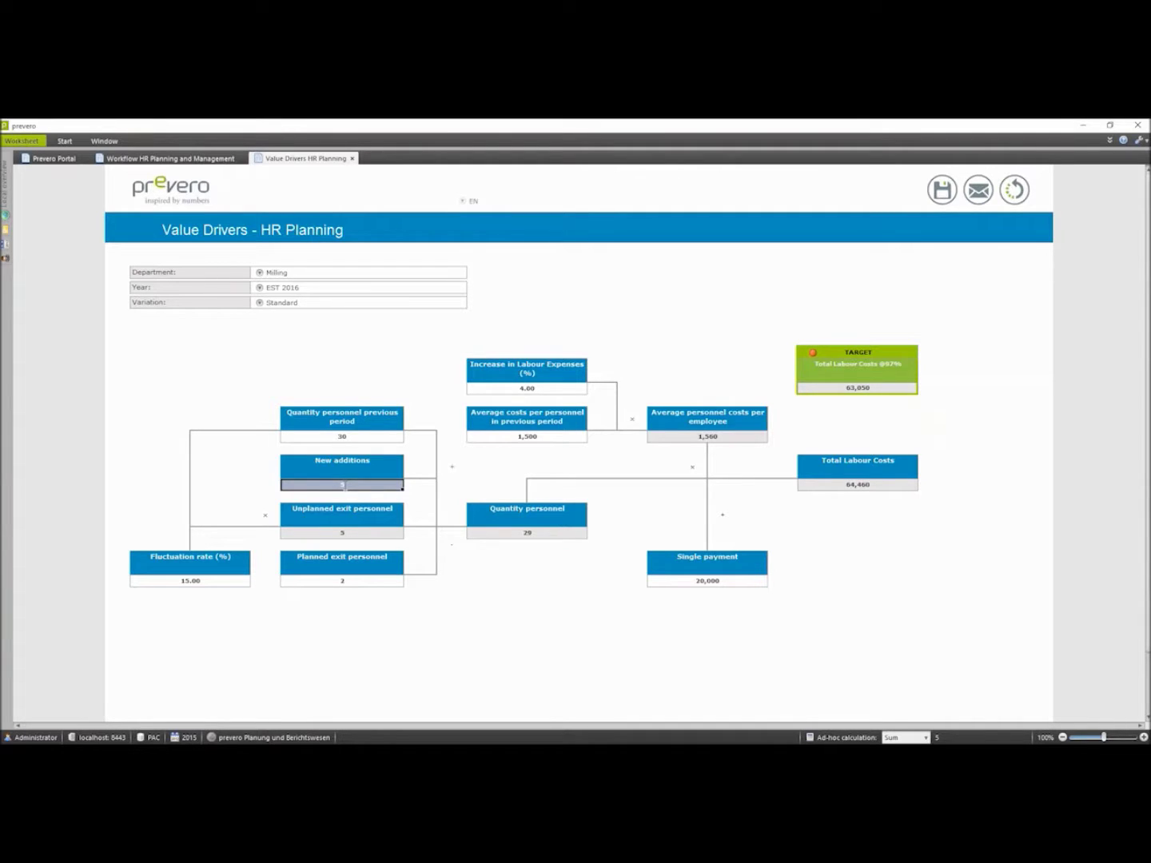
key(Return)
Leave the value drivers, view the HR planning Assumptions and return to the HR Planning workflow.
click(174, 190)
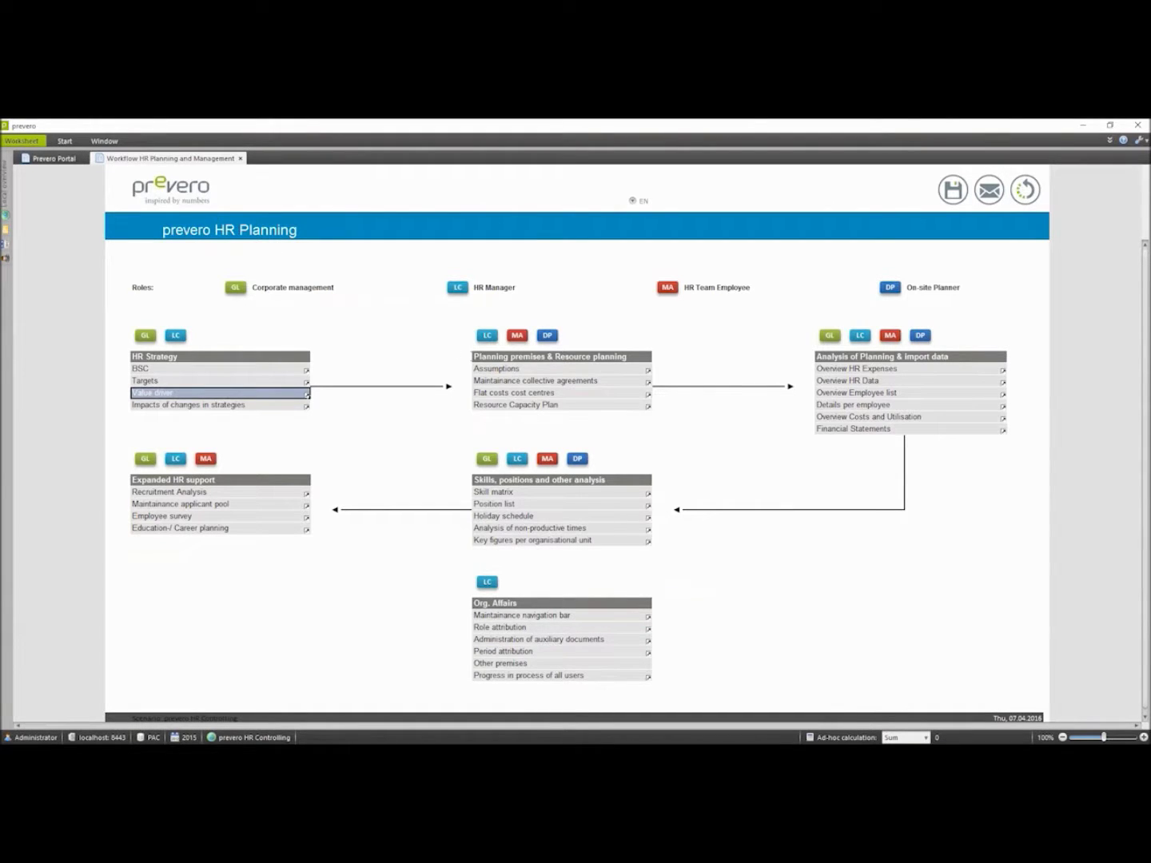
click(495, 368)
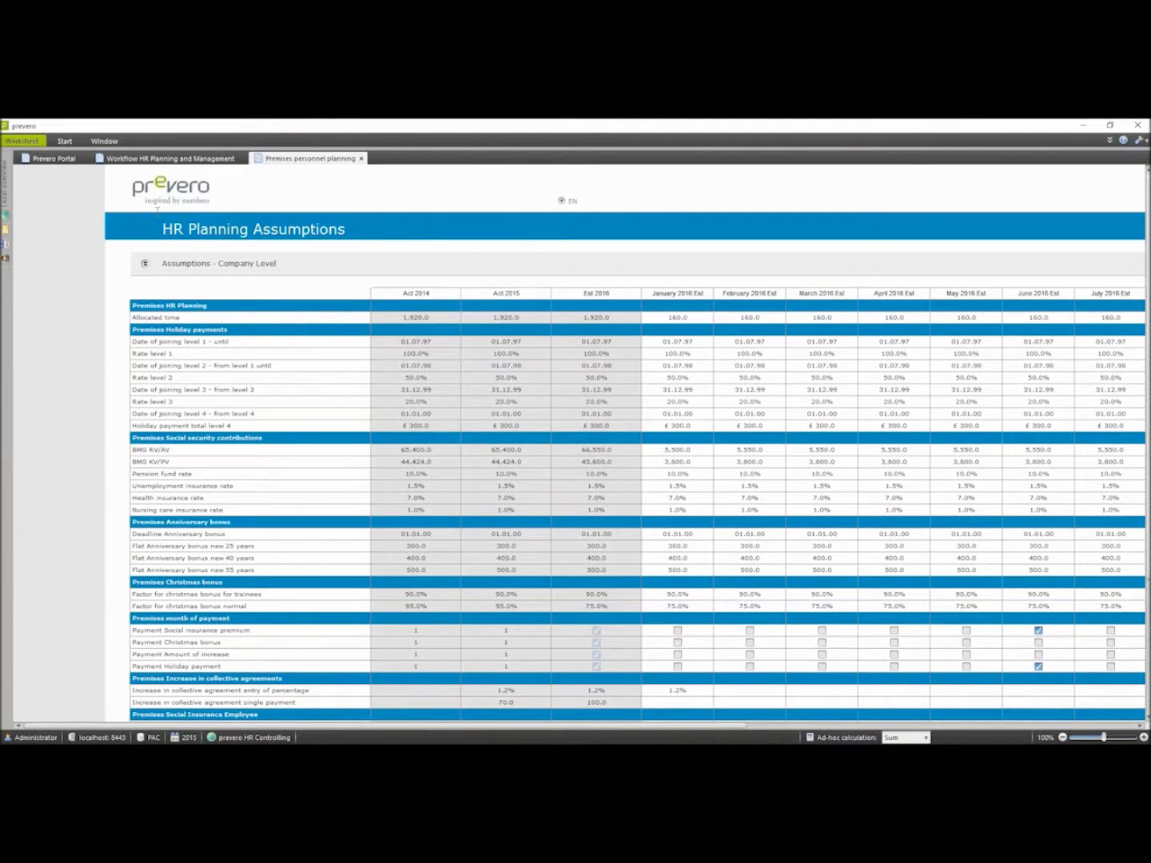
key(ctrl+F4)
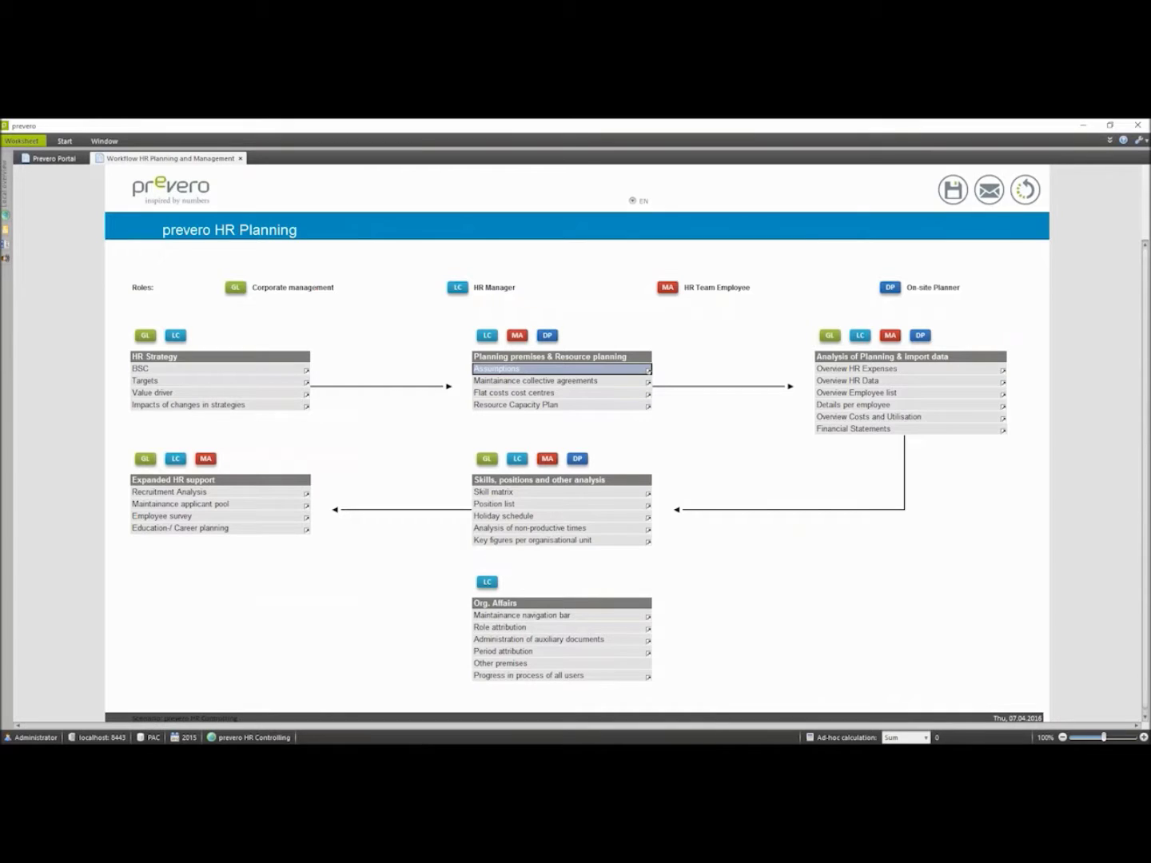
Open the Resource Capacity Plan and set the fourth listed employee's February 2016 hours to 200.
click(496, 406)
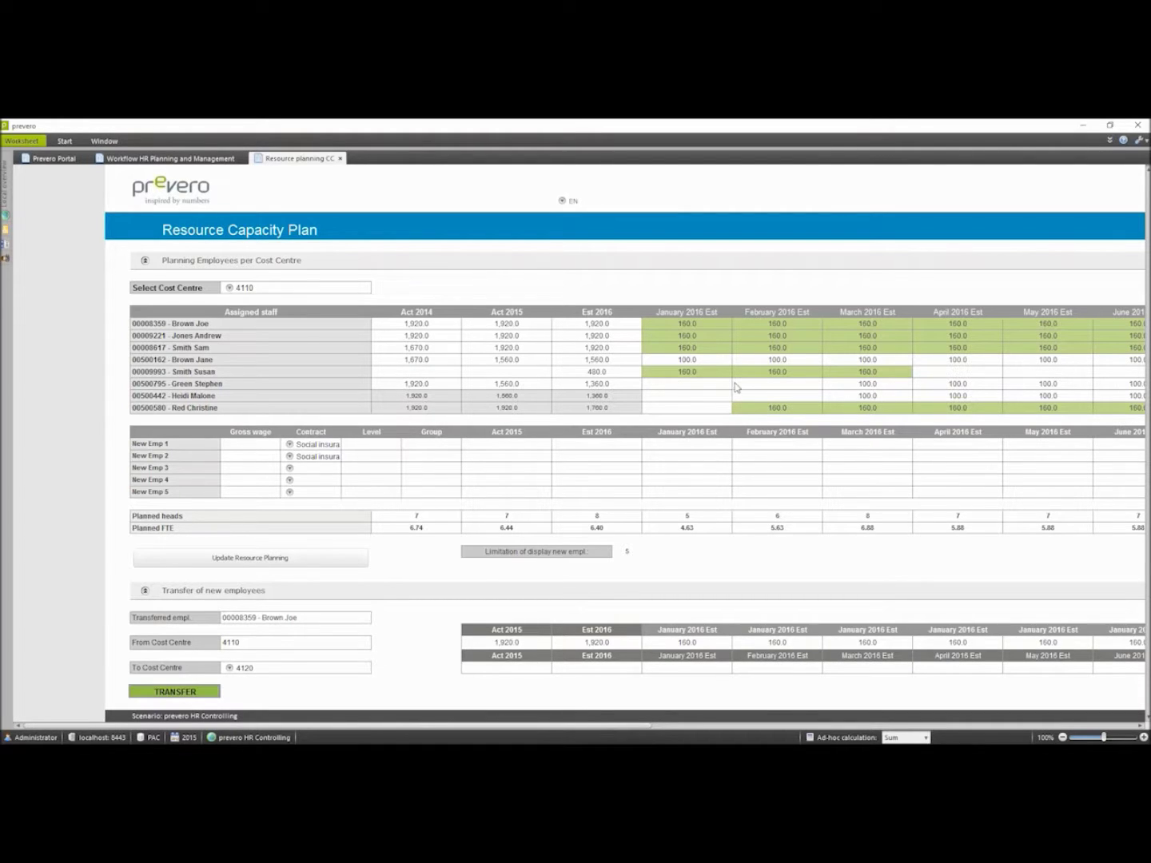
click(751, 359)
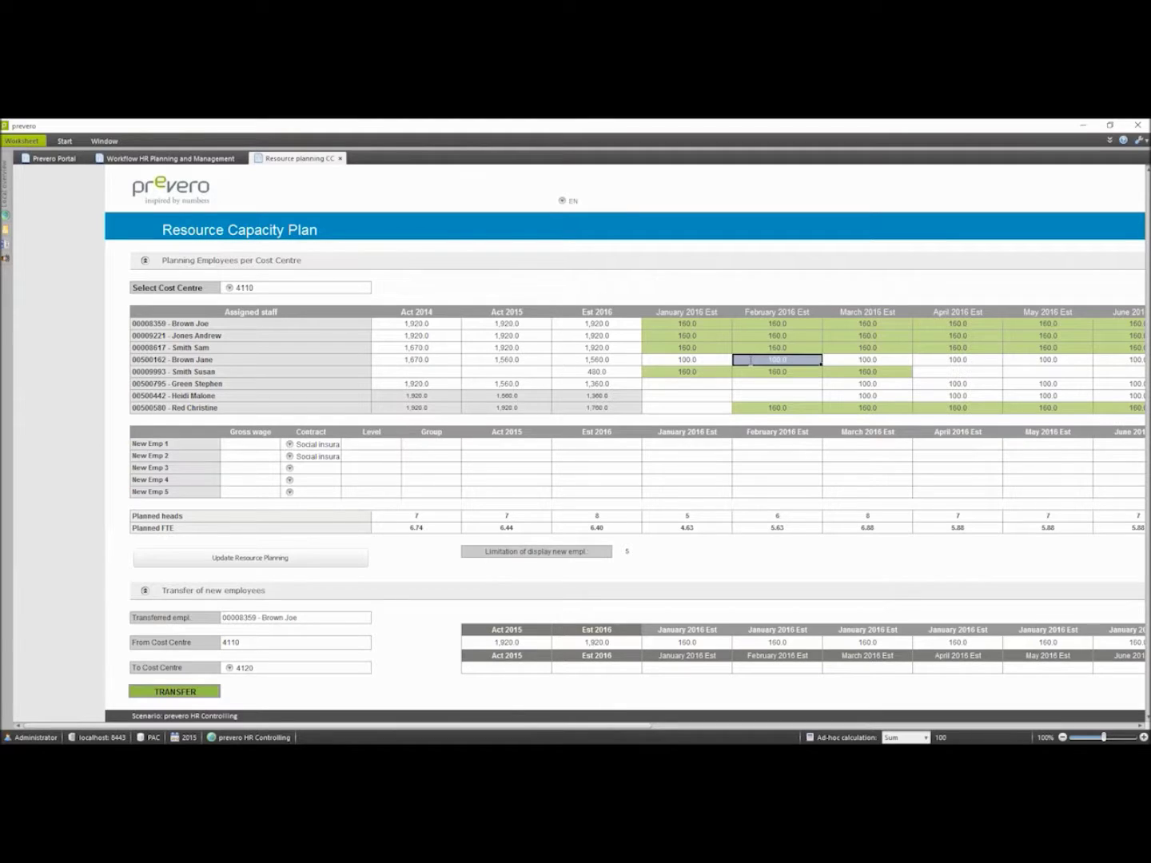
text(200)
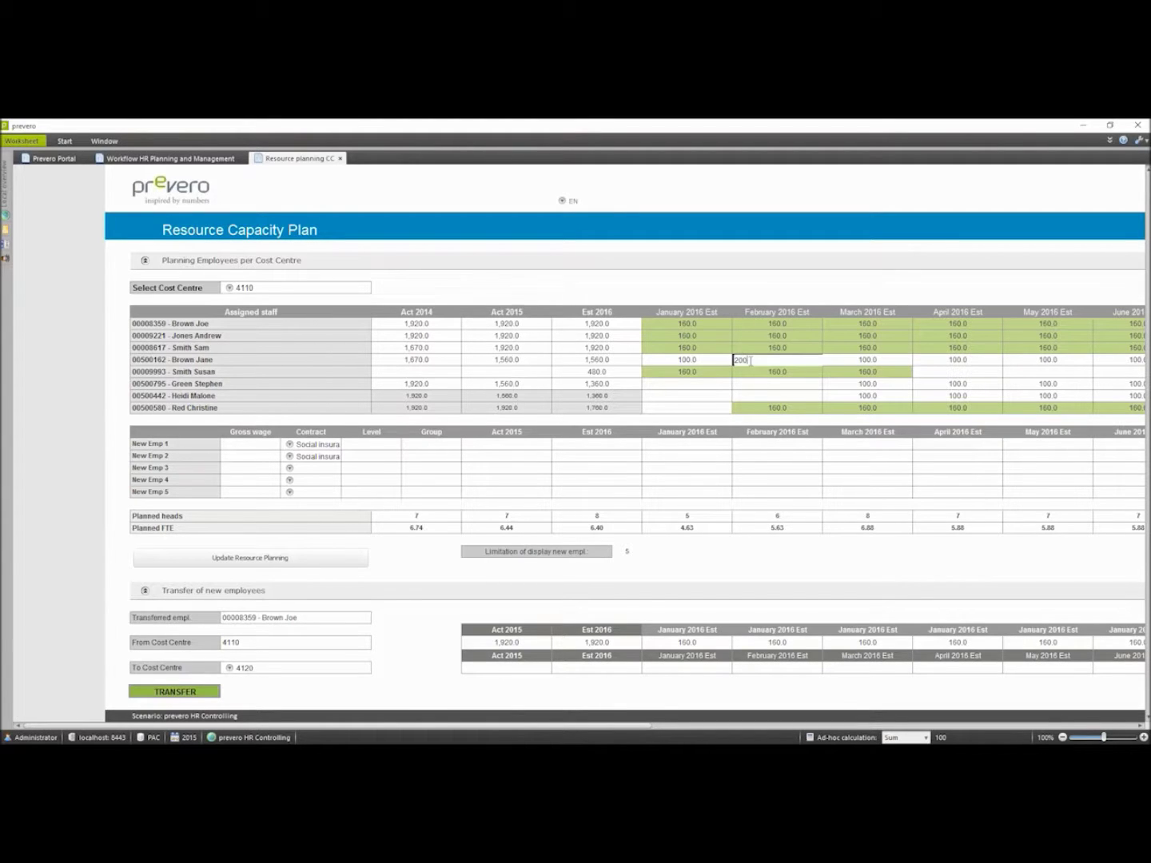
key(Return)
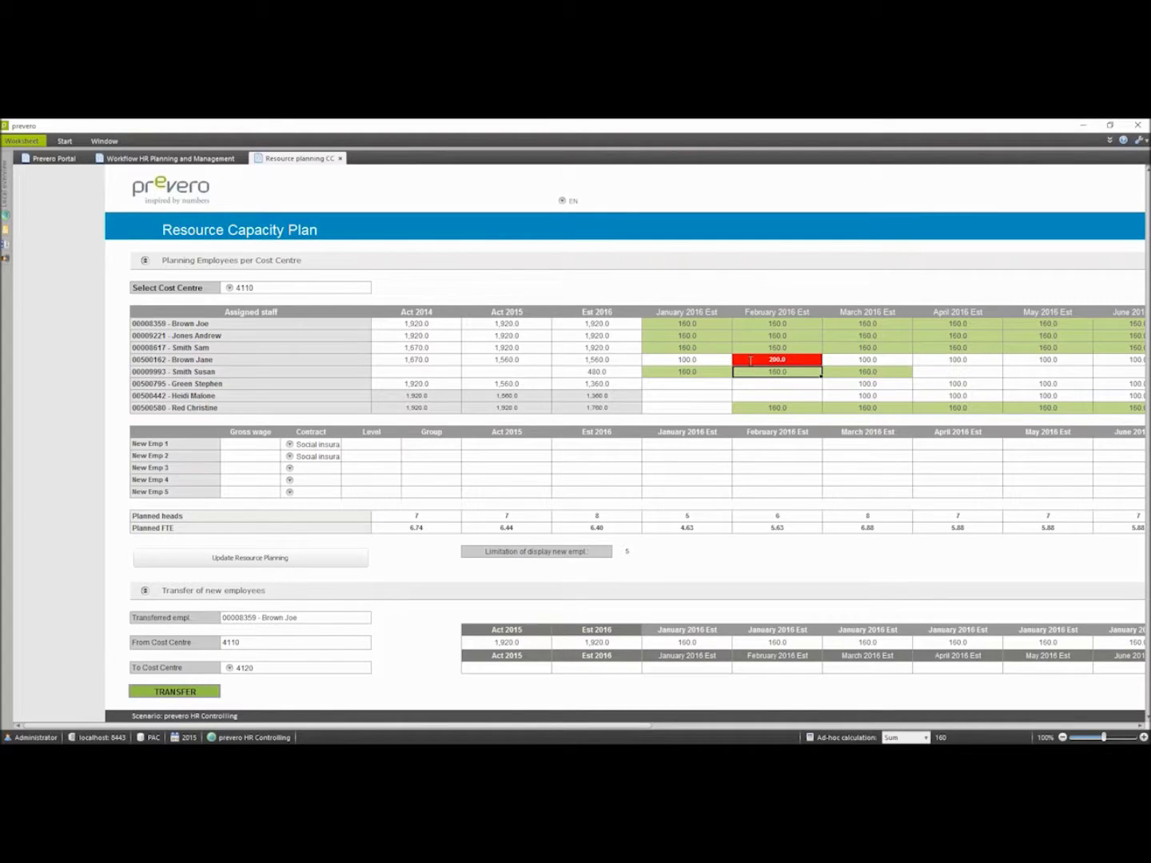
Set the fourth listed employee's February 2016 hours to 160 and close the Resource Capacity Plan.
click(750, 361)
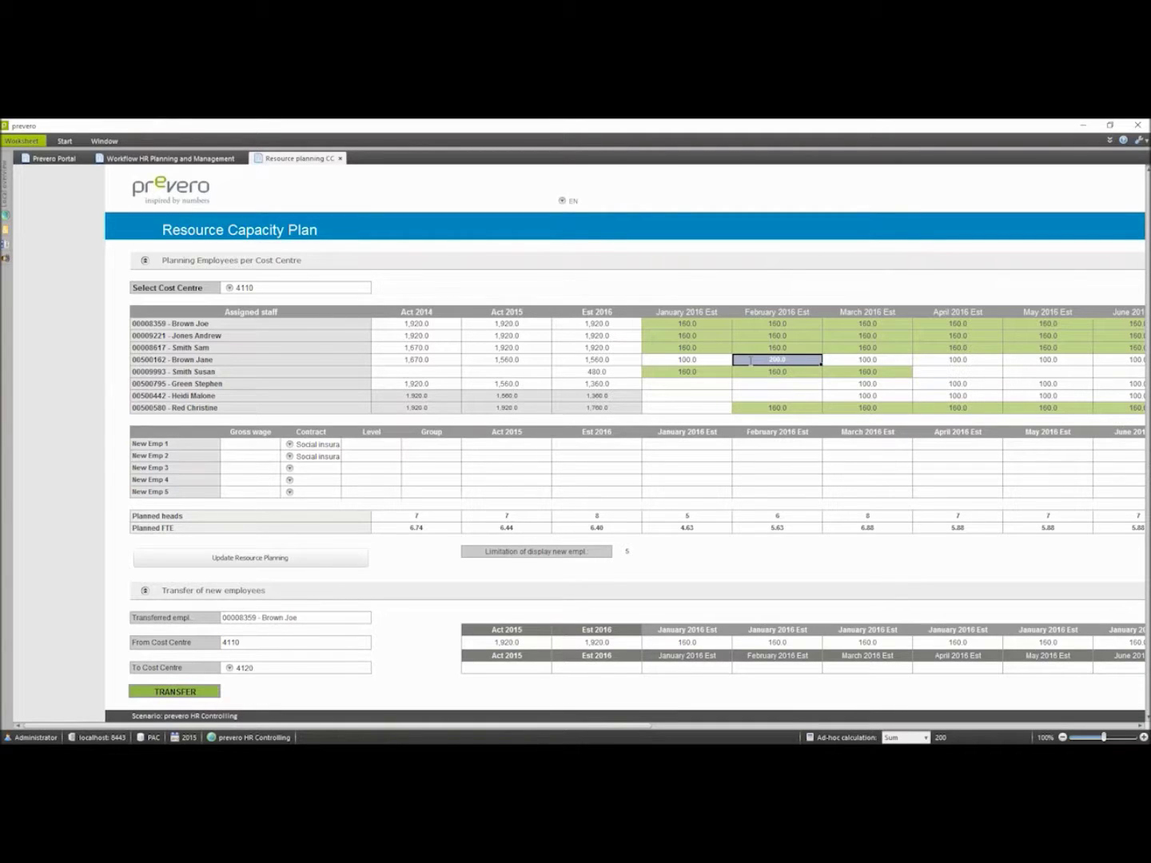
text(160)
key(Return)
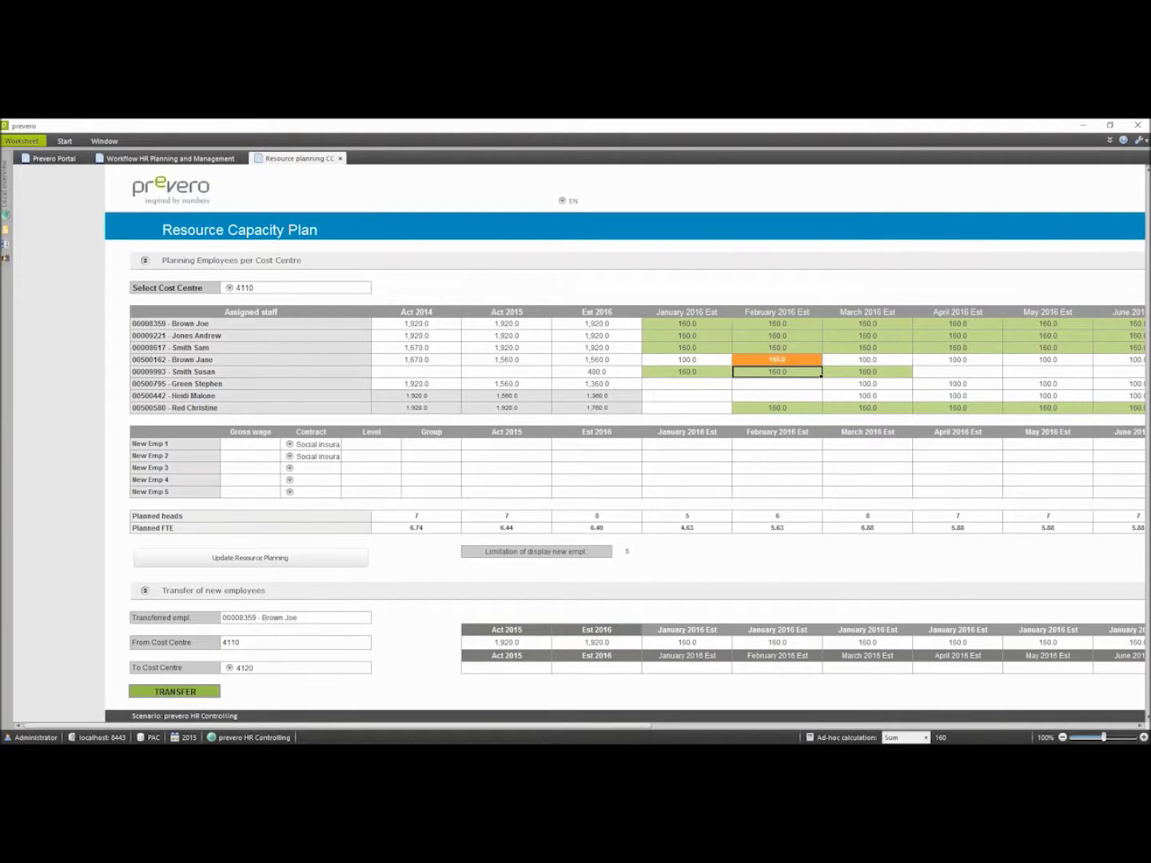
click(339, 158)
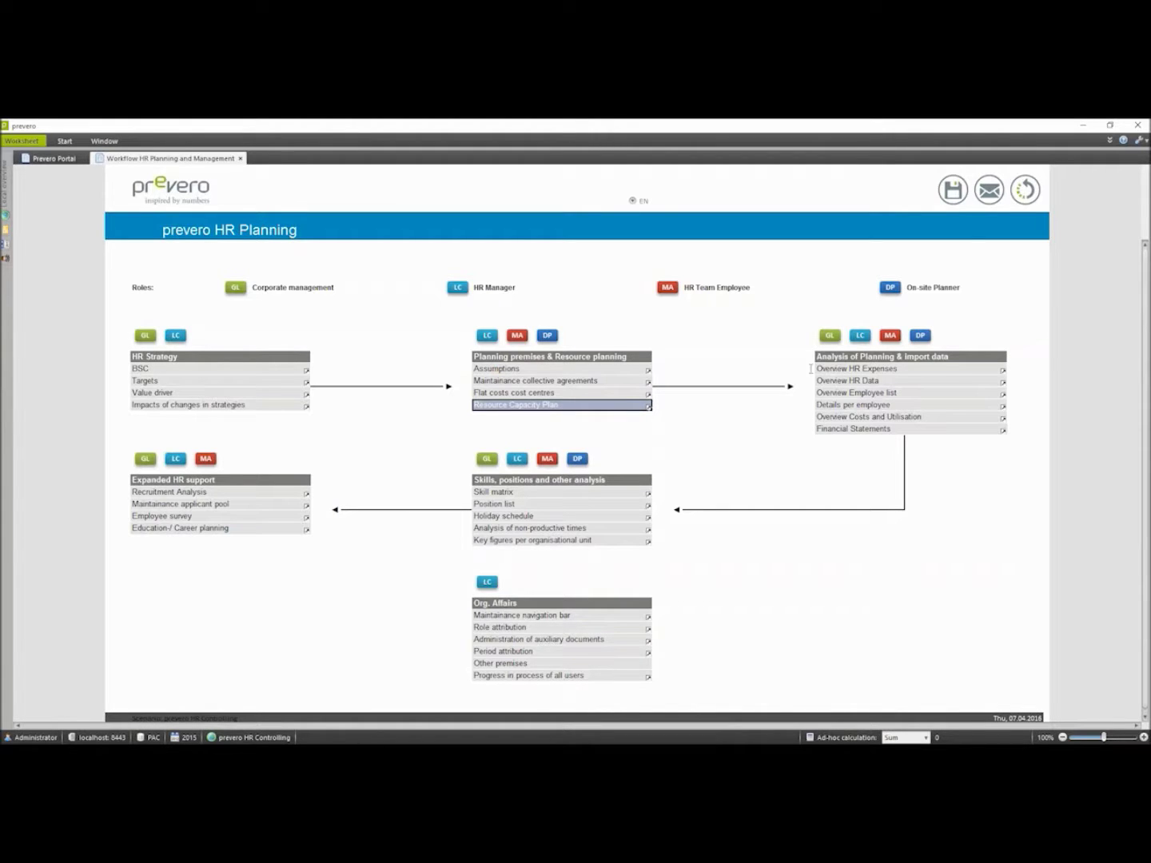
Open Overview HR Expenses and expand Total Costs HR planning down to the breakdown of Total Costs existing employees.
click(1002, 370)
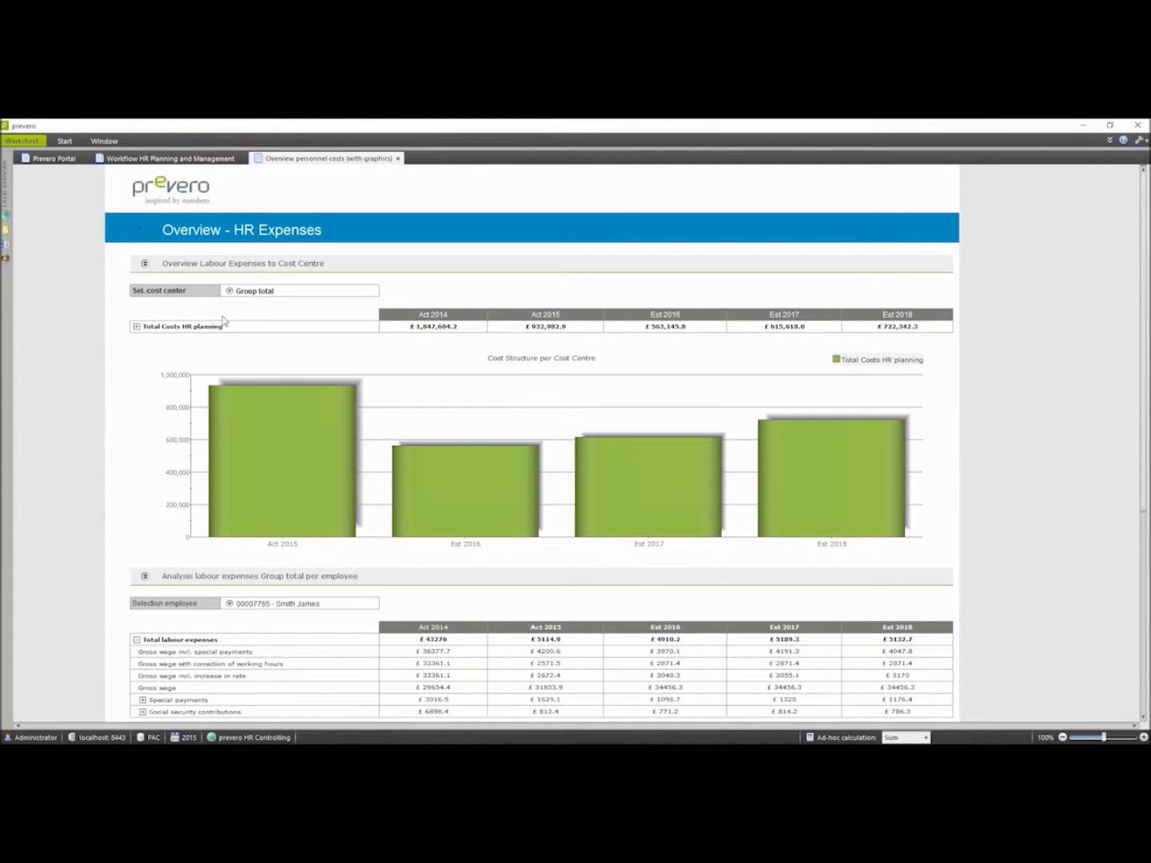
click(193, 327)
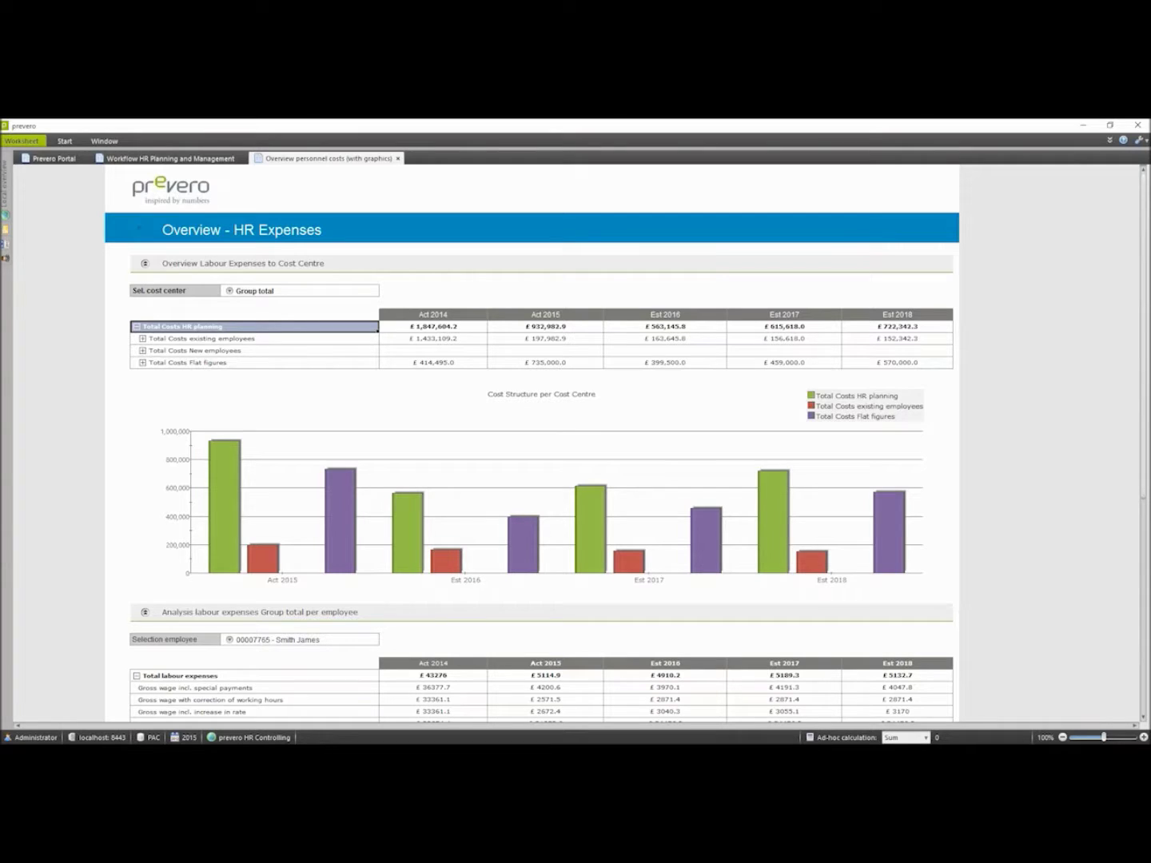
click(197, 338)
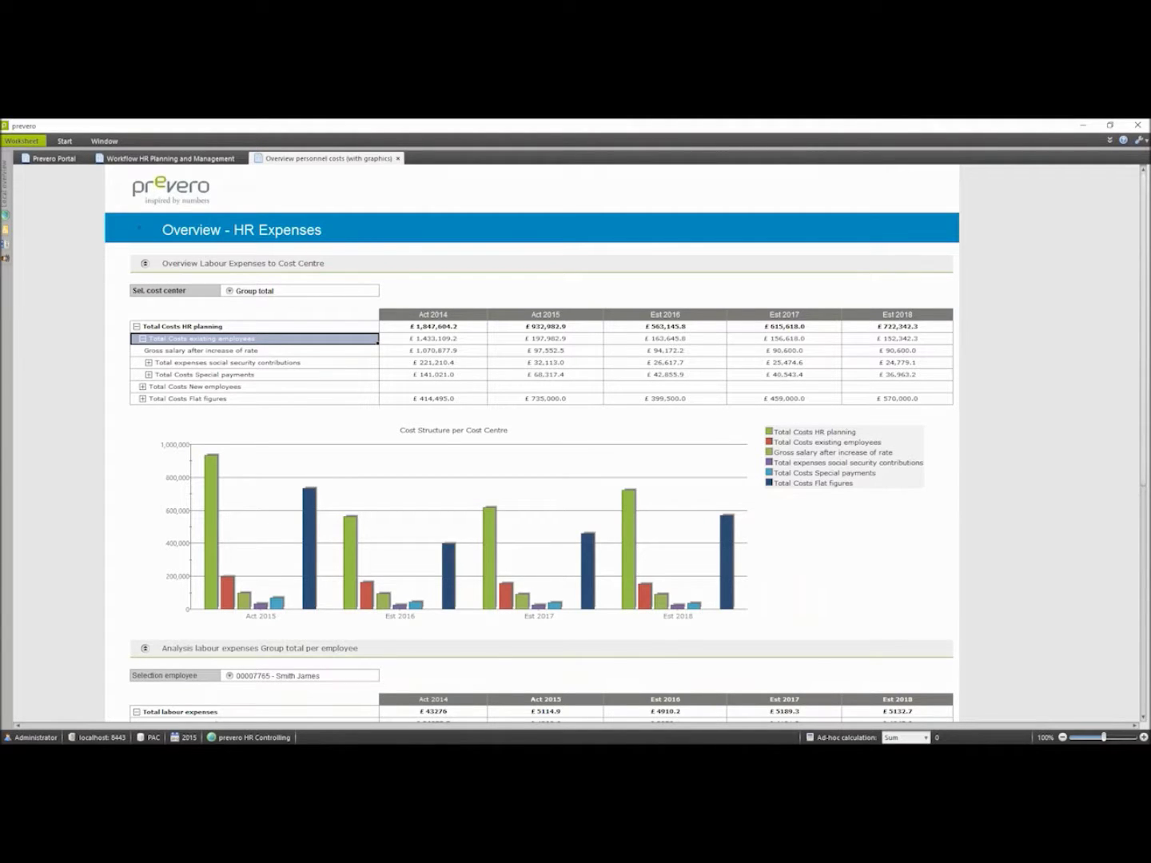
Review the labour expenses analysis per employee and expand the Telephone charges per employee section to examine its table and chart.
scroll(215, 425, down, 1)
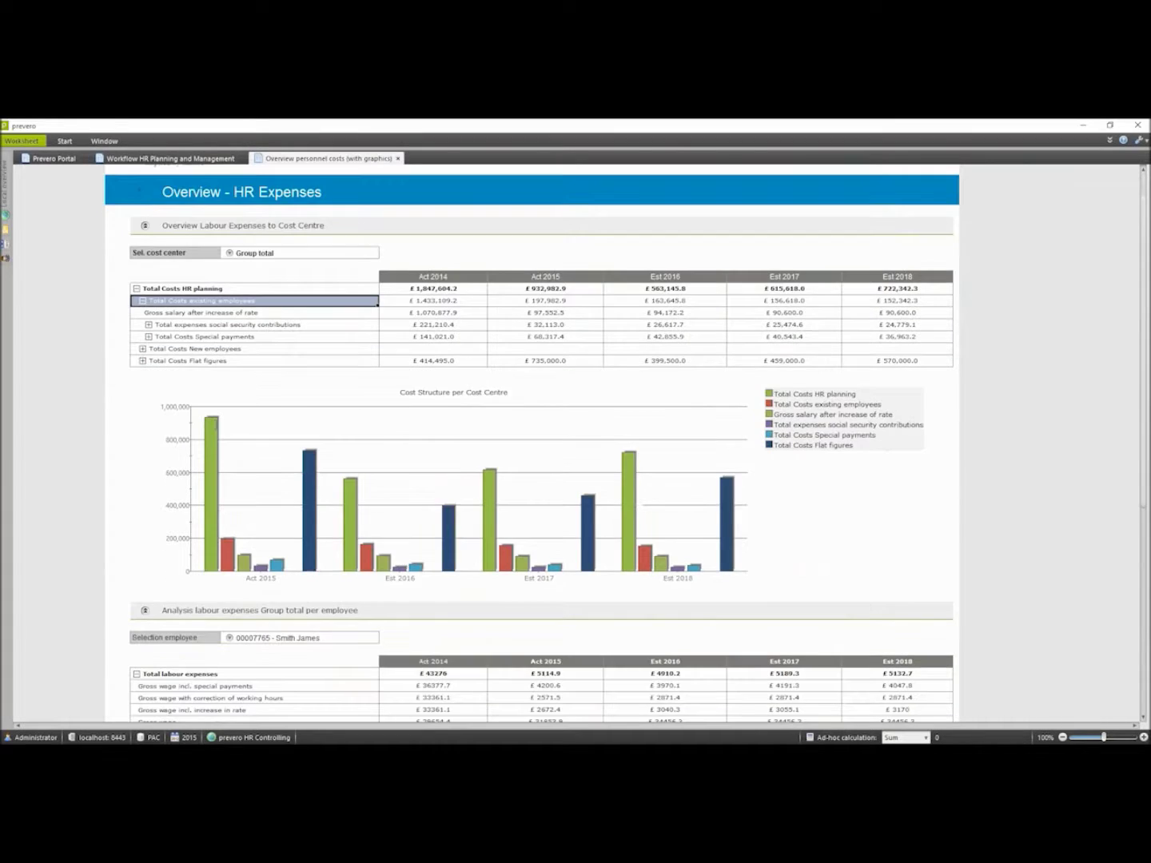
scroll(216, 424, down, 9)
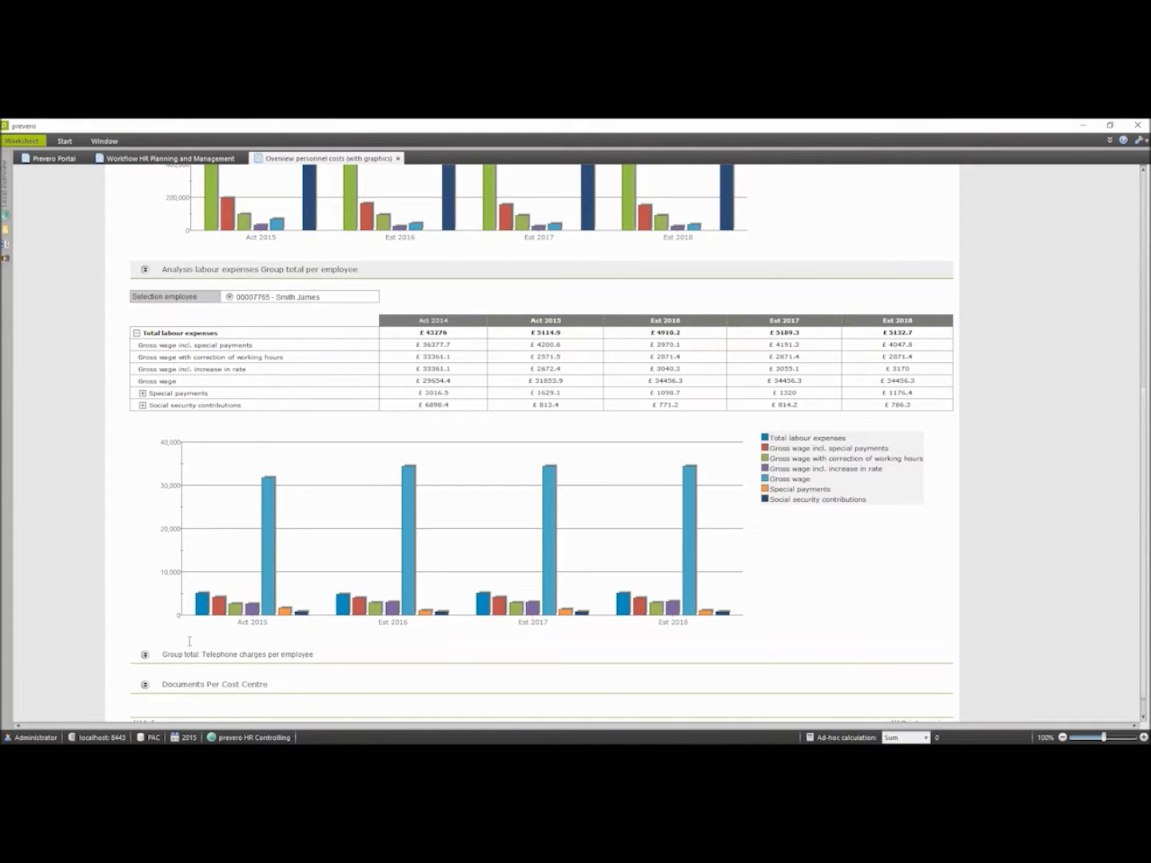
click(155, 658)
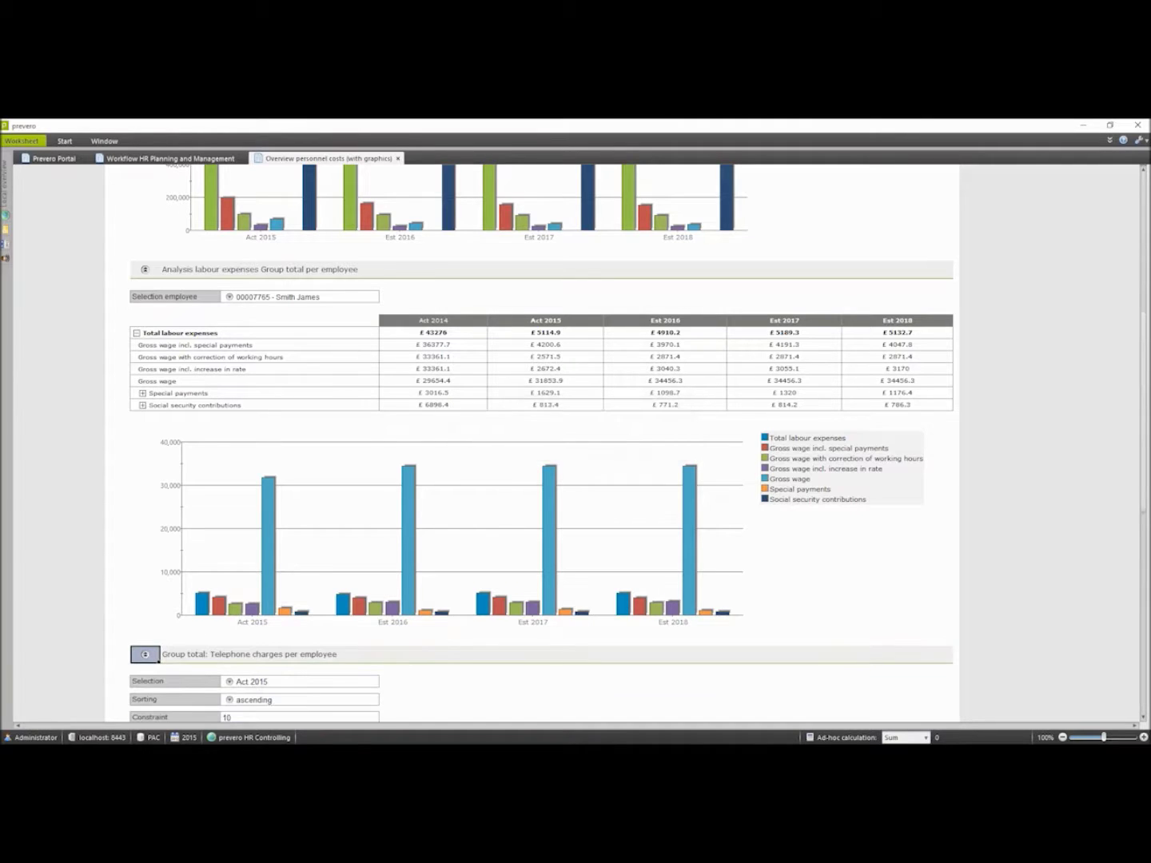
scroll(543, 480, down, 1)
scroll(543, 439, down, 3)
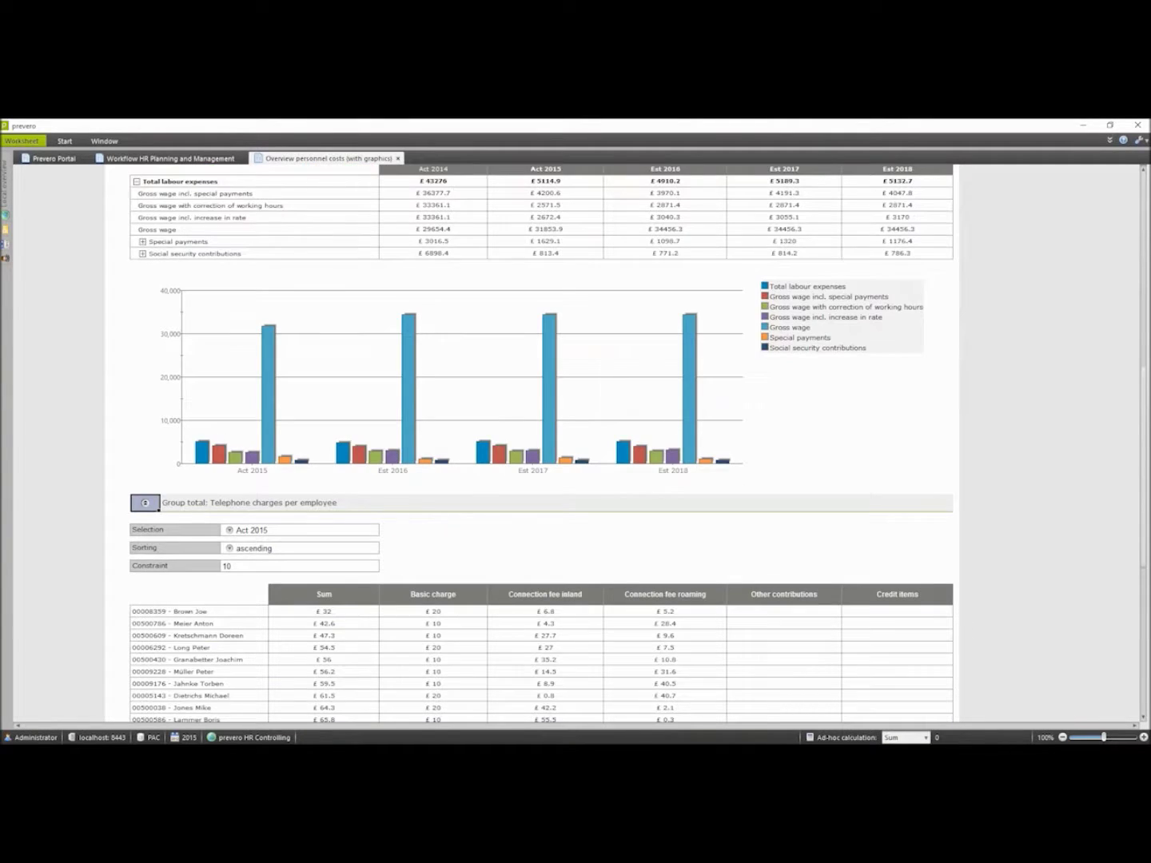
scroll(197, 628, down, 3)
scroll(198, 627, down, 3)
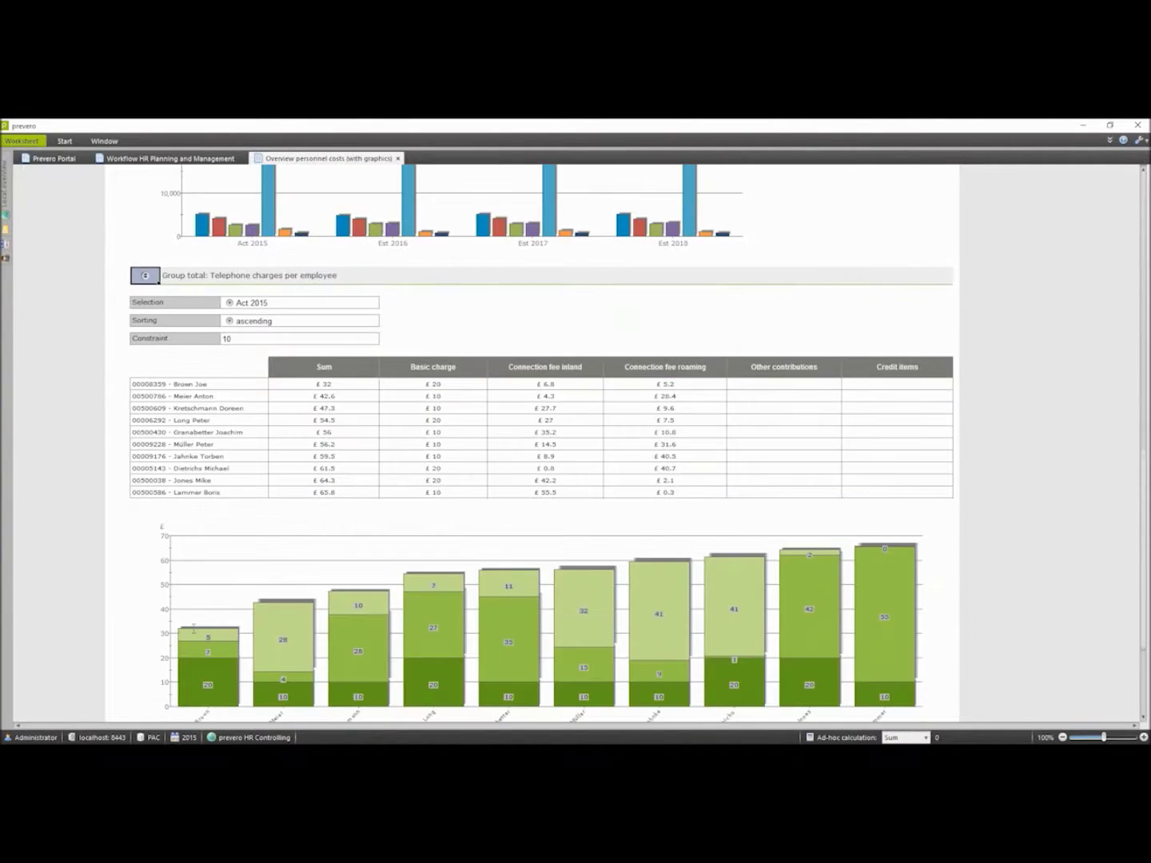
scroll(193, 629, down, 1)
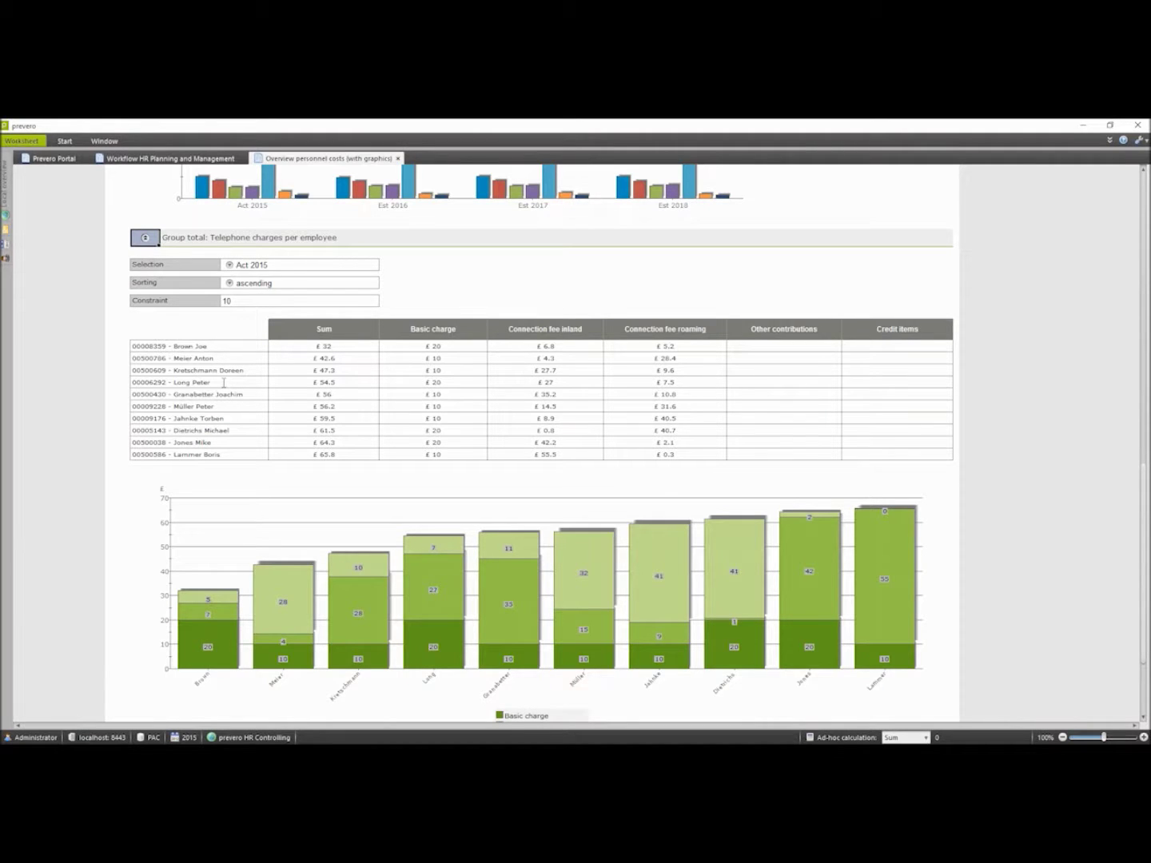
scroll(223, 383, down, 1)
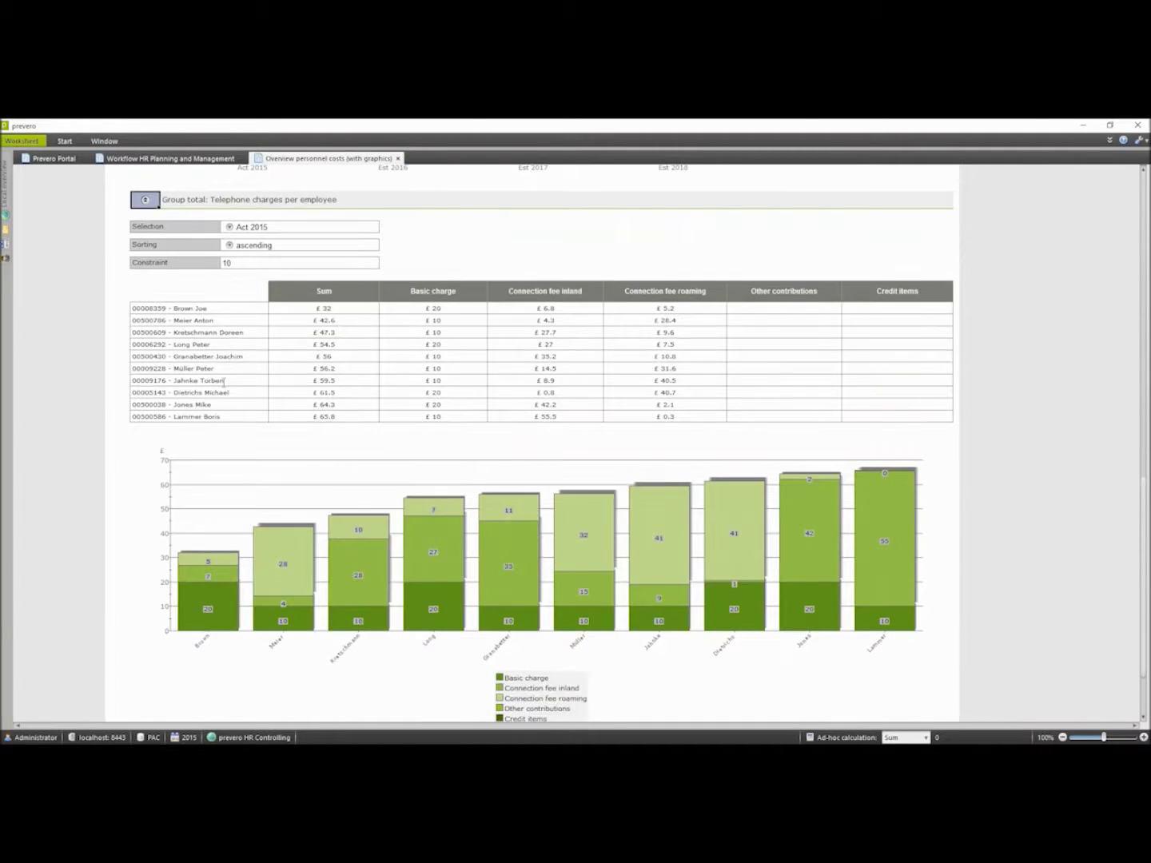
Expand Documents Per Cost Centre with its Contracts and Performance review groups, and go back to the labour expenses tables.
scroll(223, 383, down, 2)
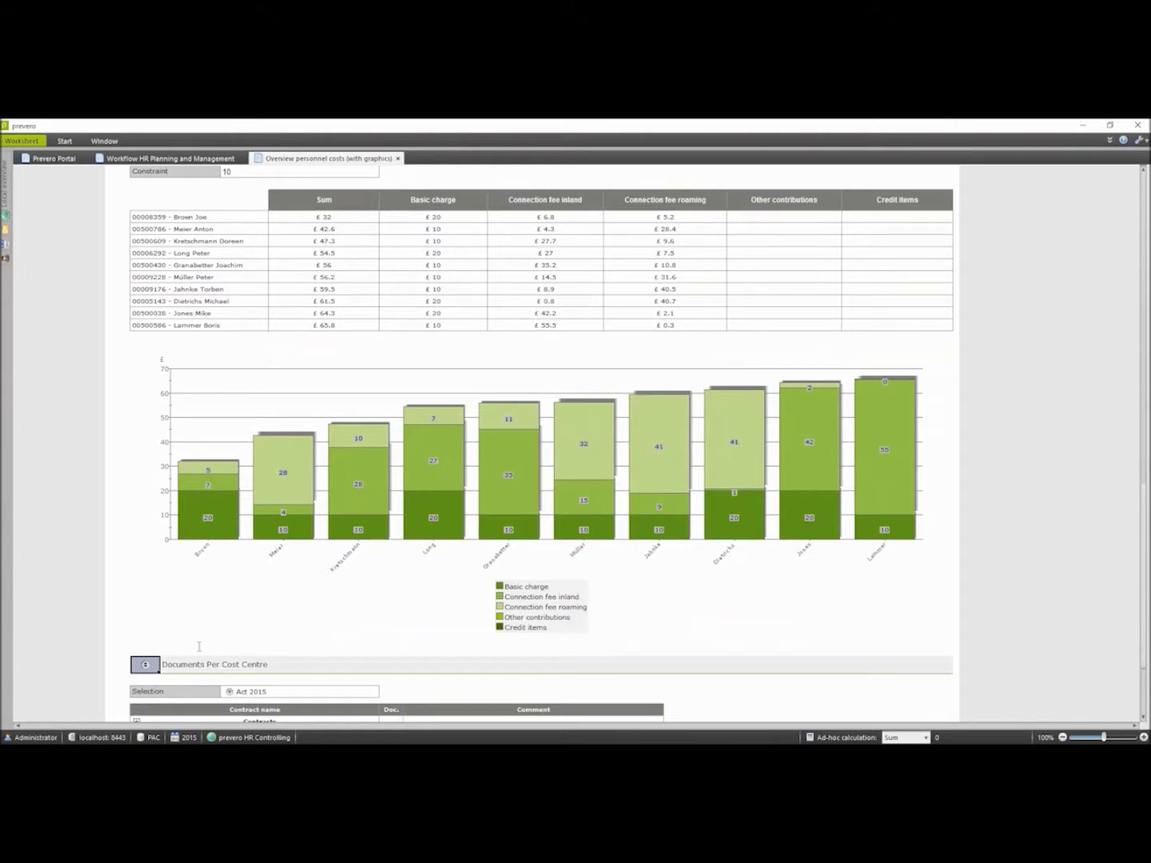
scroll(200, 645, down, 3)
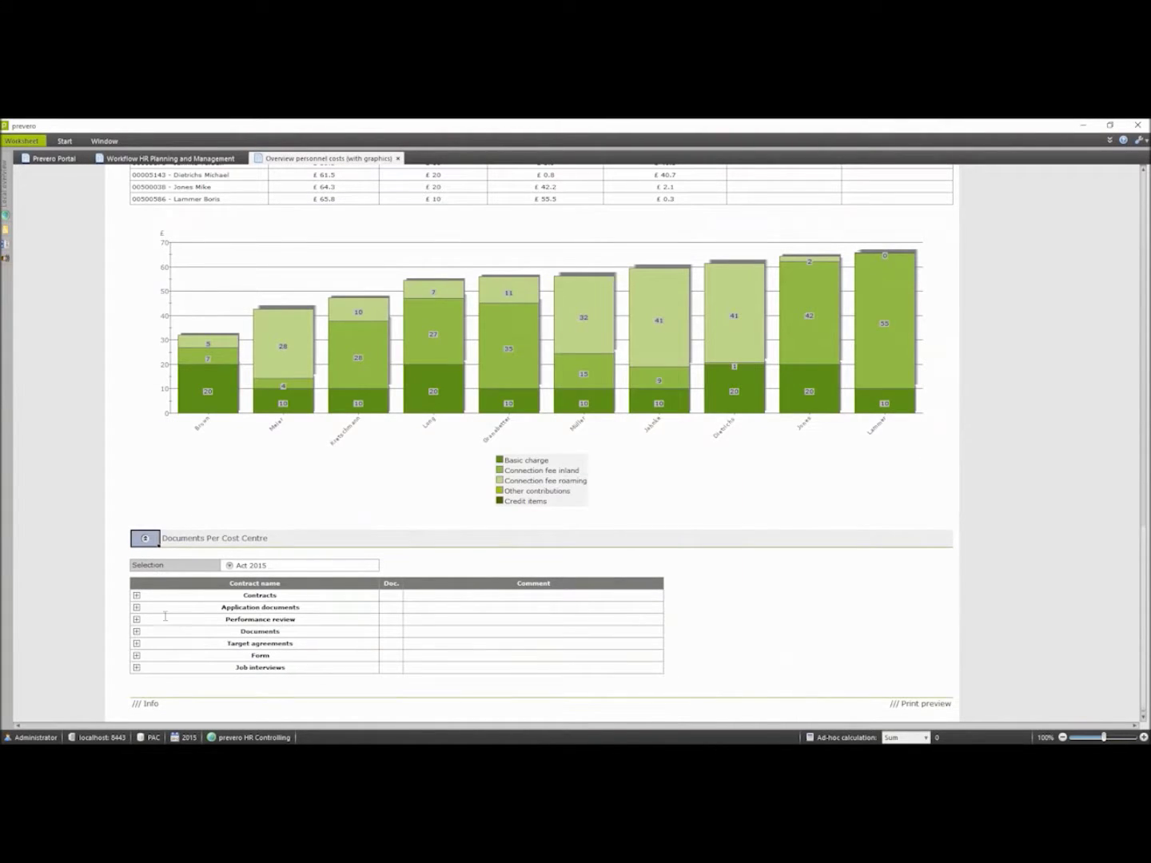
click(135, 596)
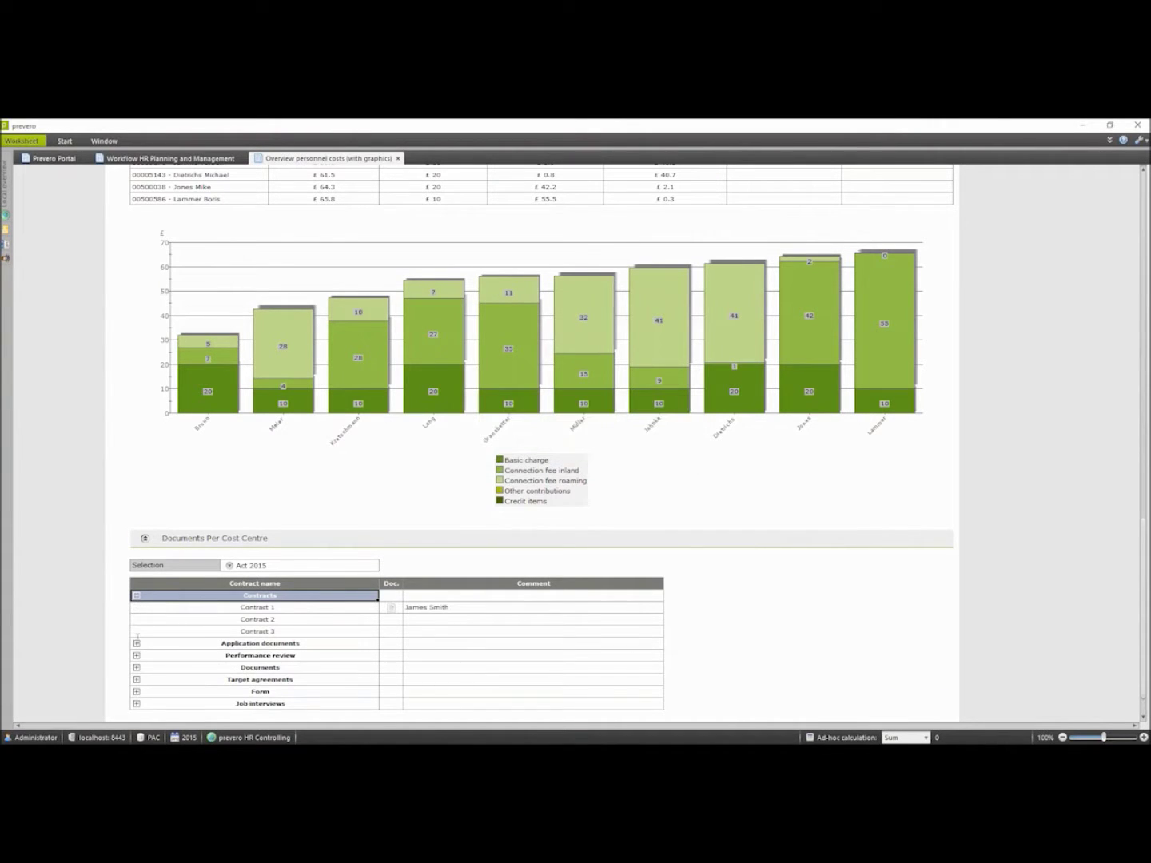
click(136, 656)
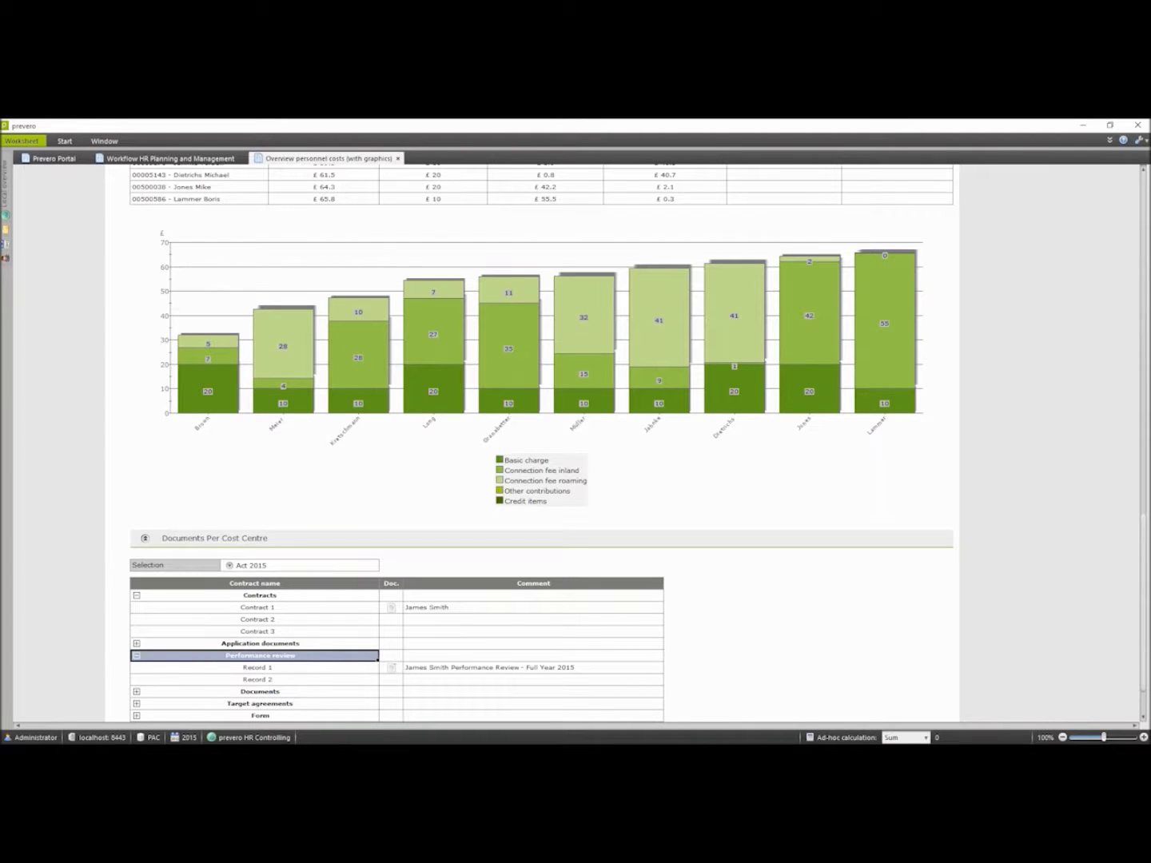
scroll(395, 670, up, 4)
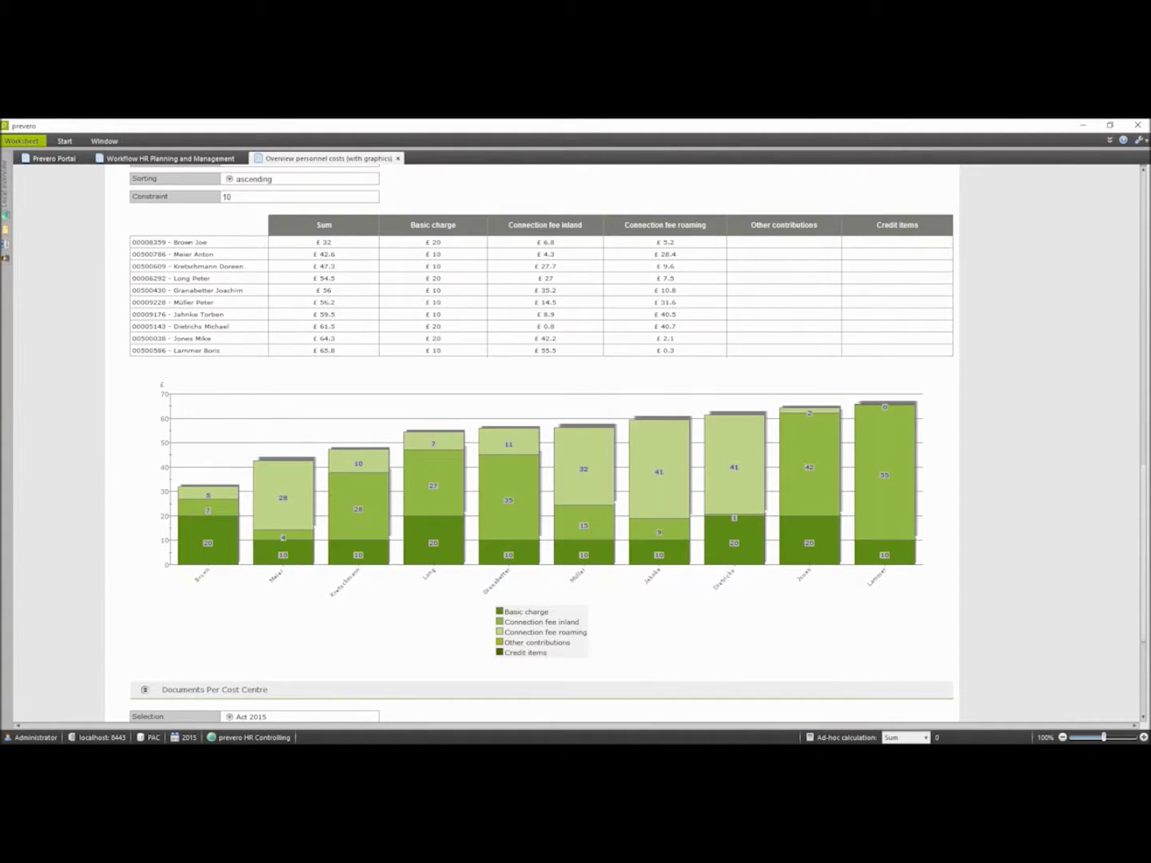
scroll(395, 662, down, 12)
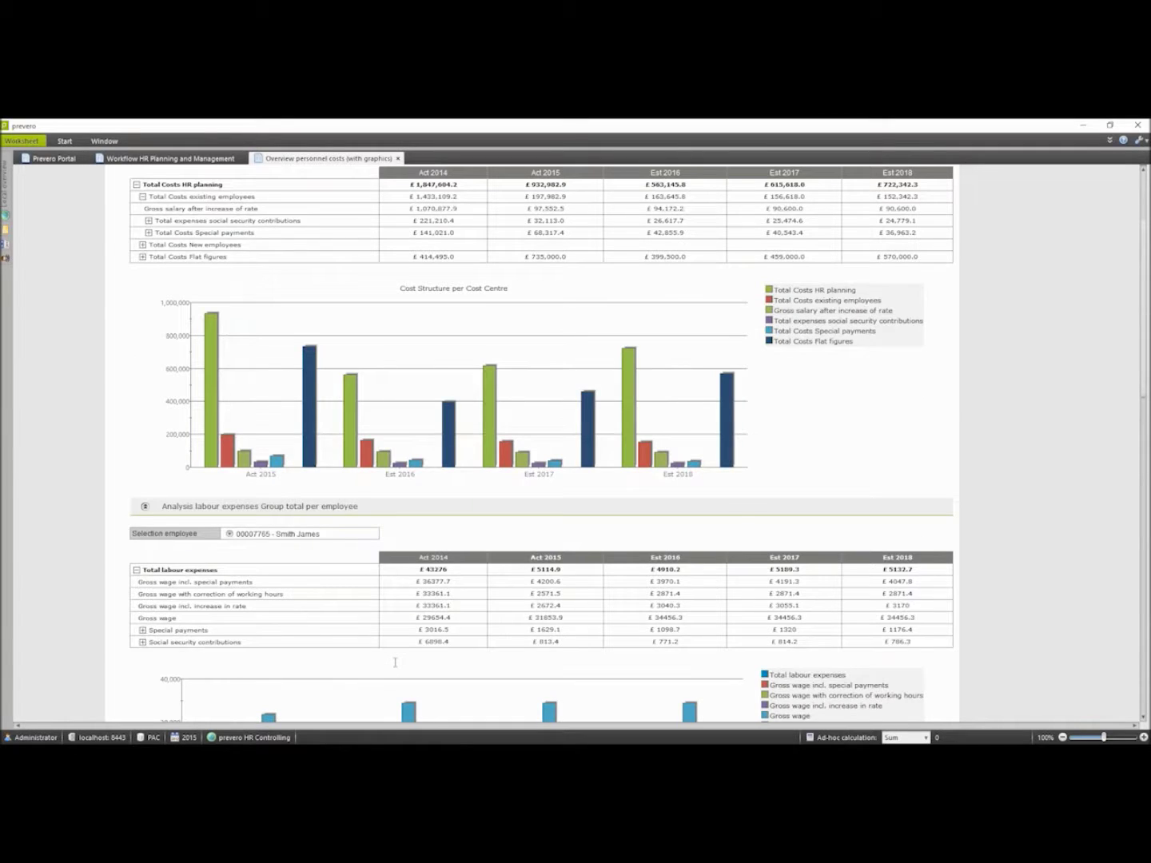
Open the HR Evaluations and switch the Est / Act Comparison from FTE to headcount and back to FTE.
scroll(191, 202, up, 3)
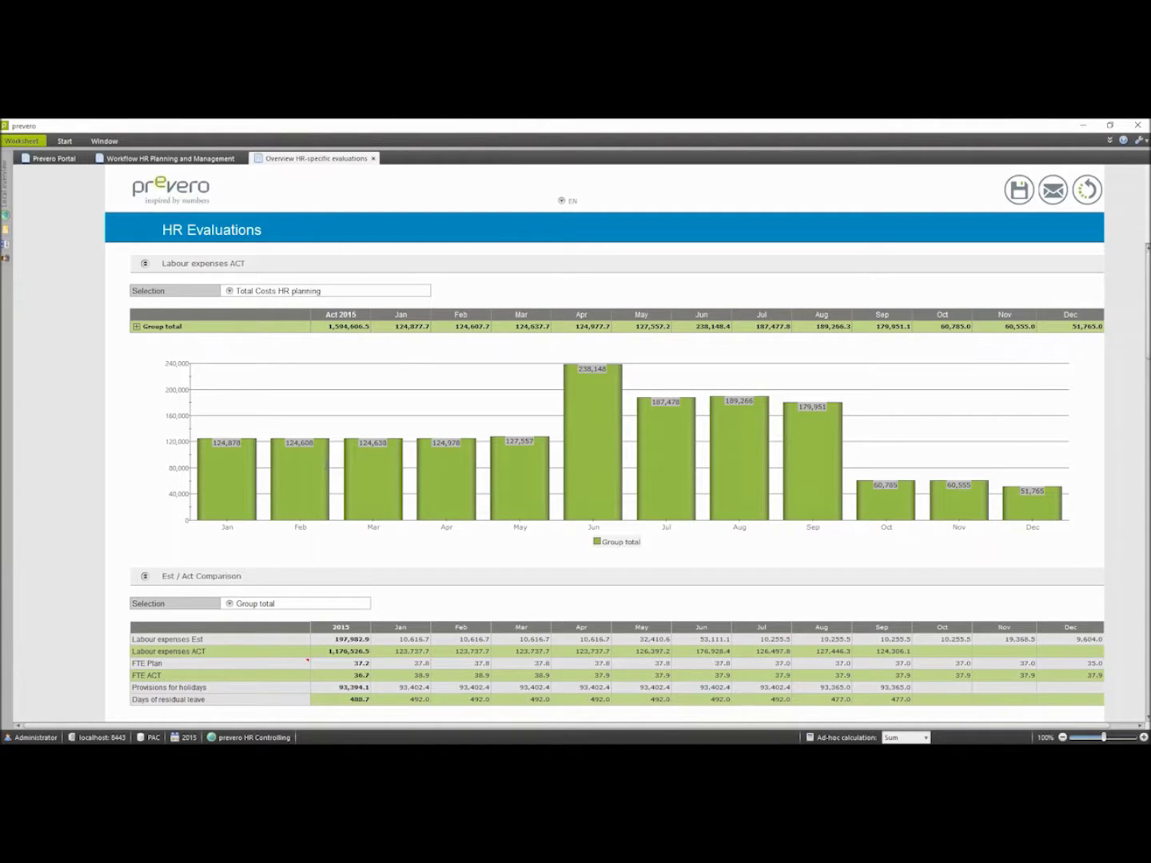
scroll(618, 484, down, 1)
scroll(326, 465, down, 5)
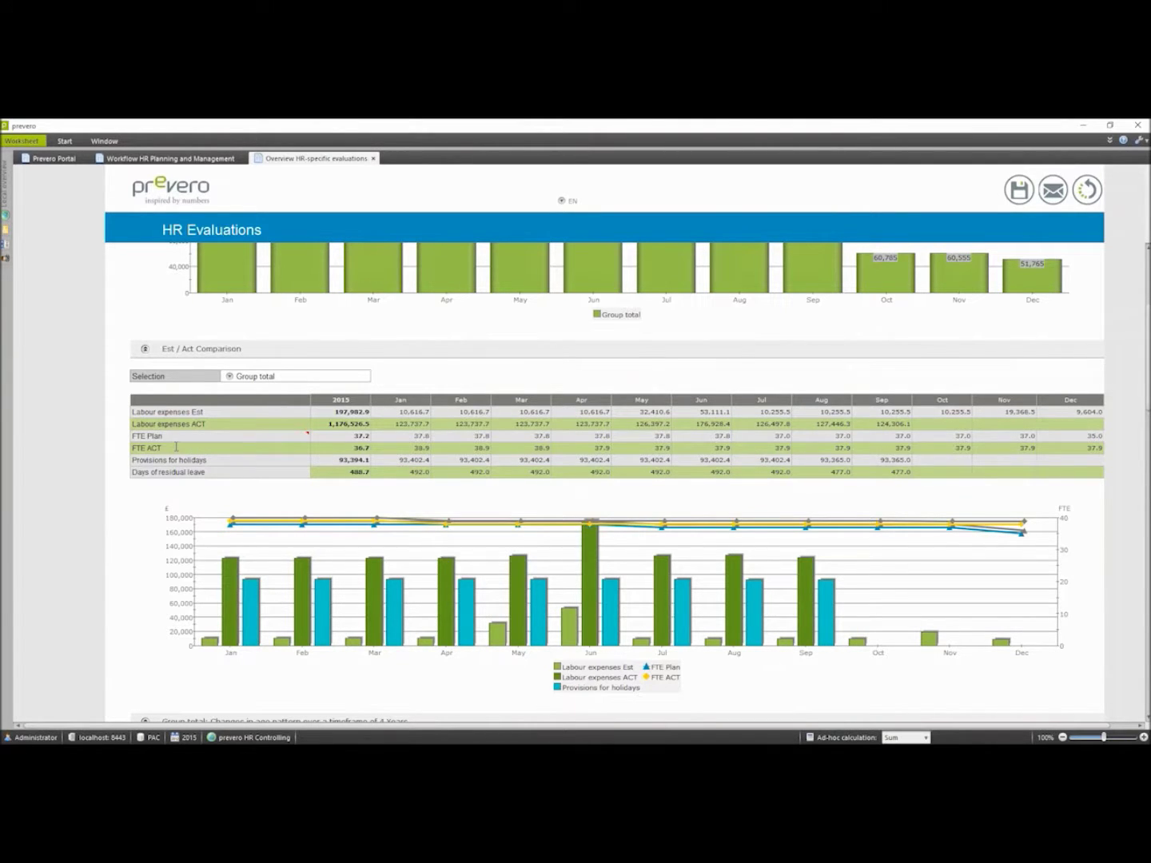
click(163, 436)
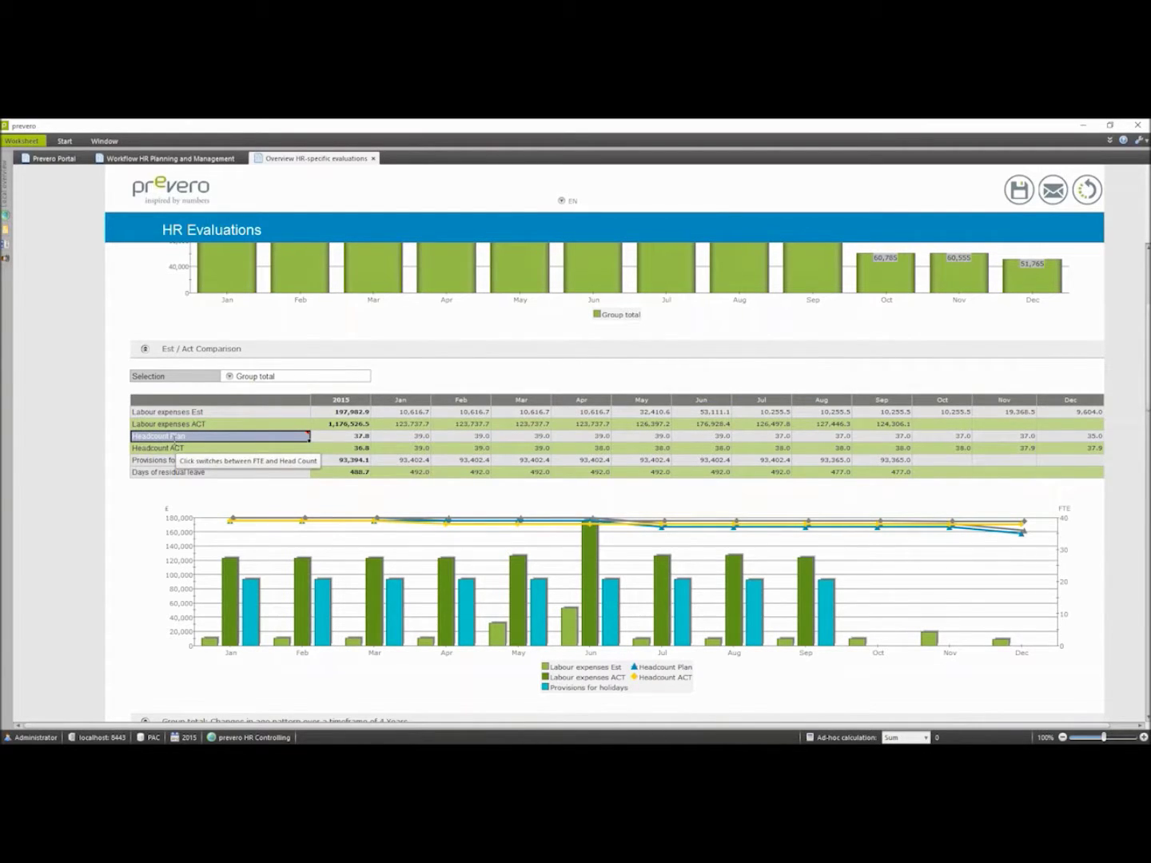
click(173, 438)
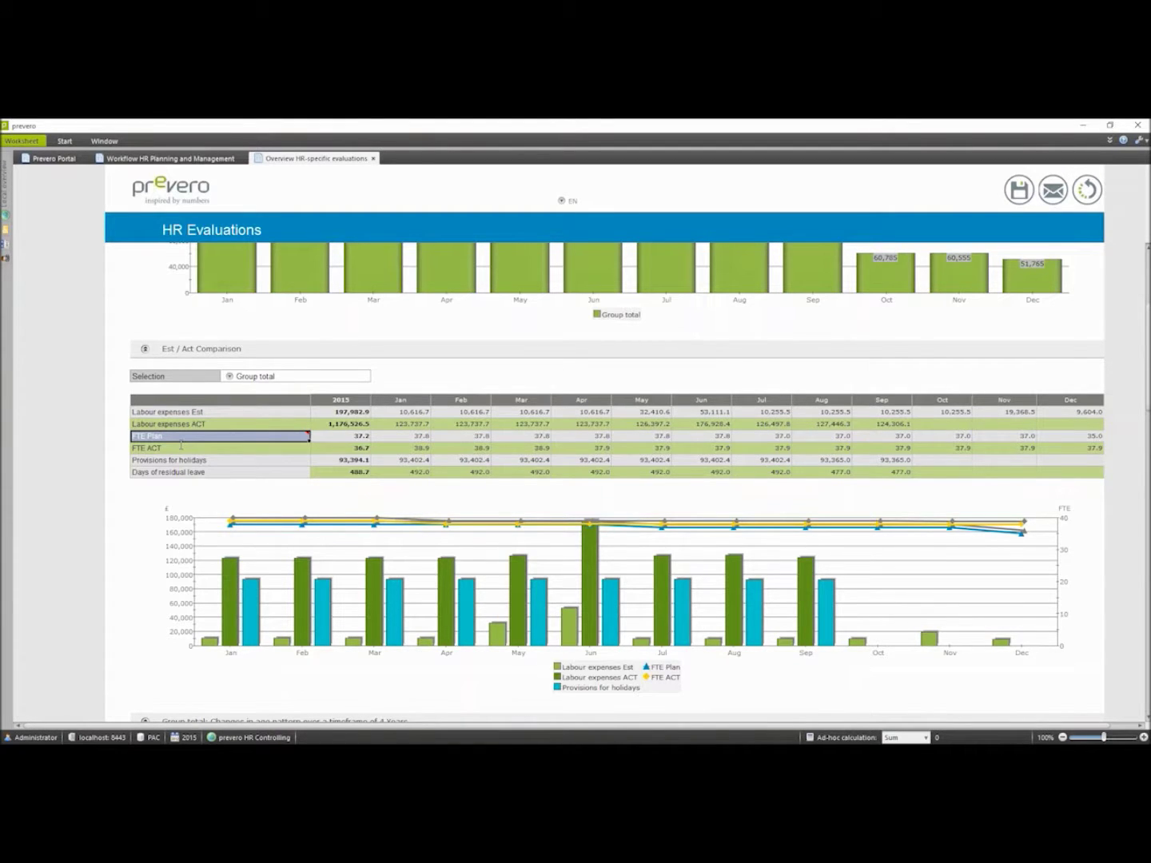
Review the Est / Act Comparison chart and the changes in age pattern over 4 years, and close the HR Evaluations.
scroll(181, 445, down, 3)
scroll(181, 444, down, 1)
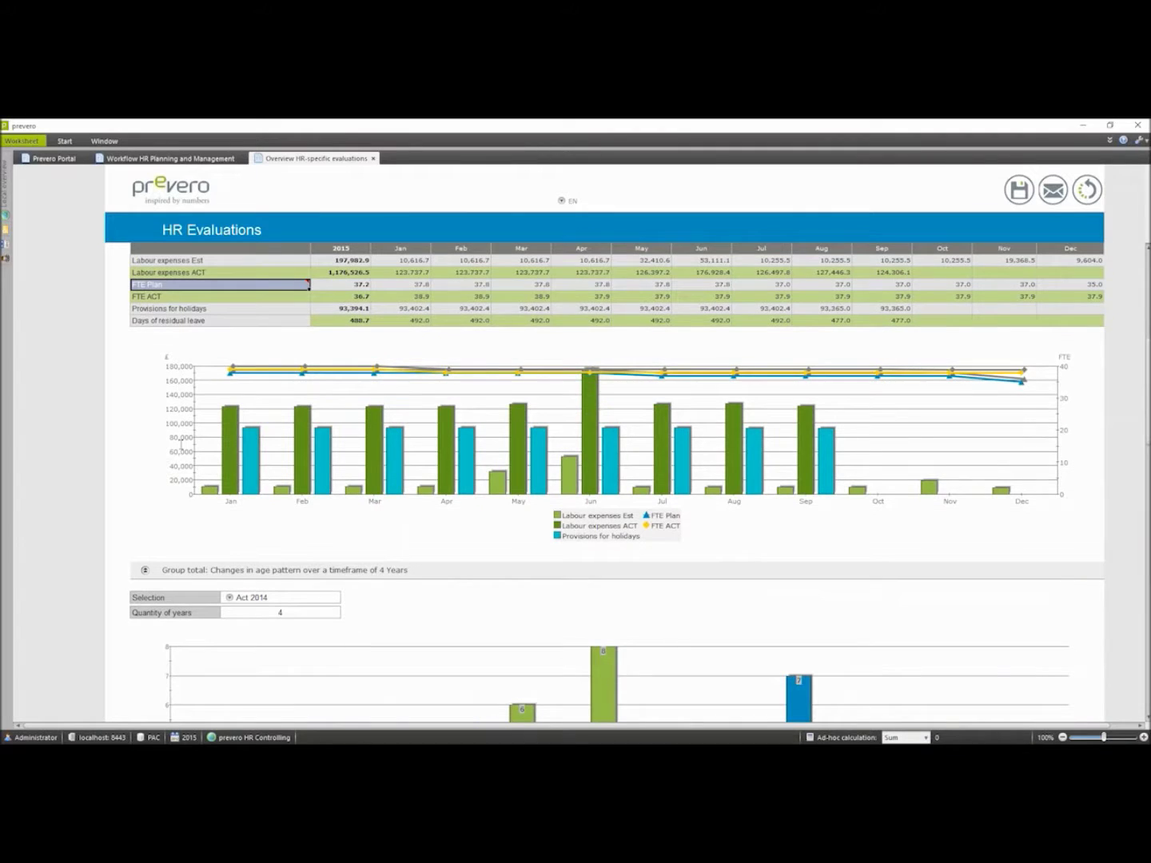
scroll(182, 444, down, 1)
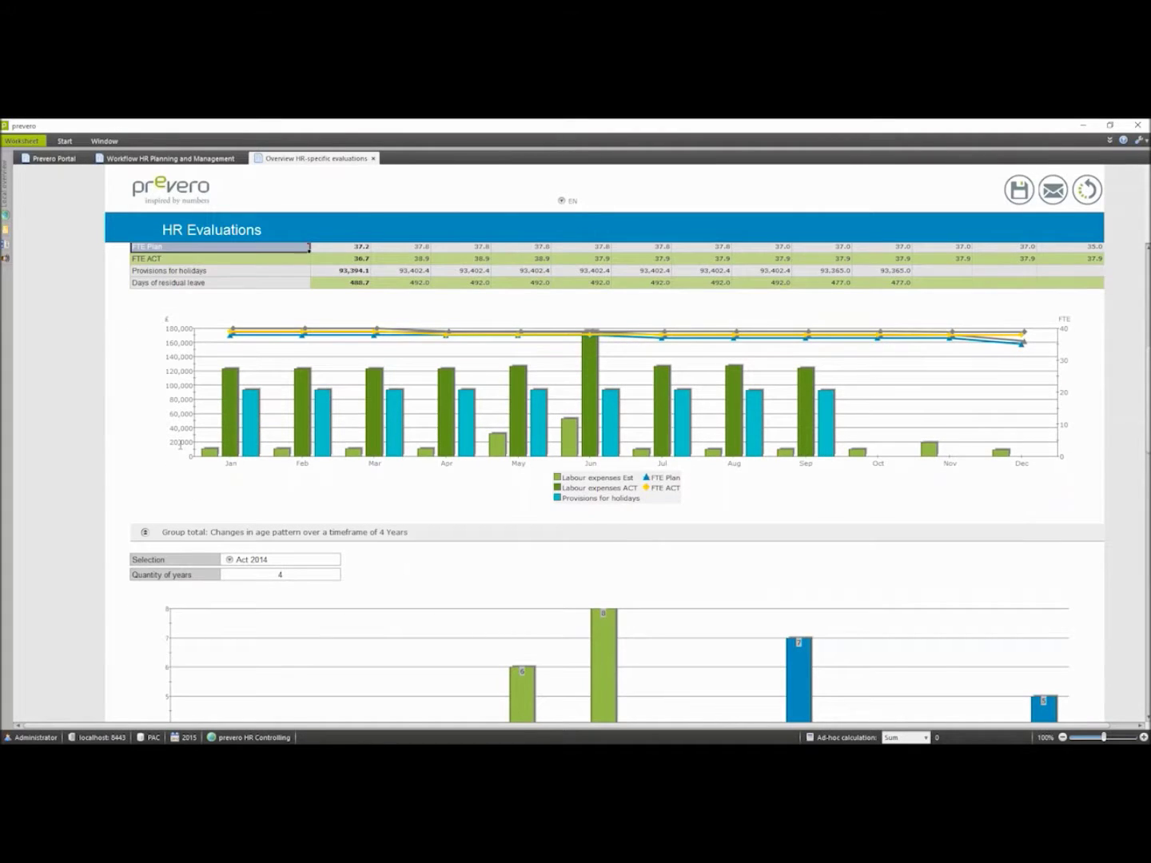
scroll(180, 444, down, 5)
scroll(180, 445, down, 1)
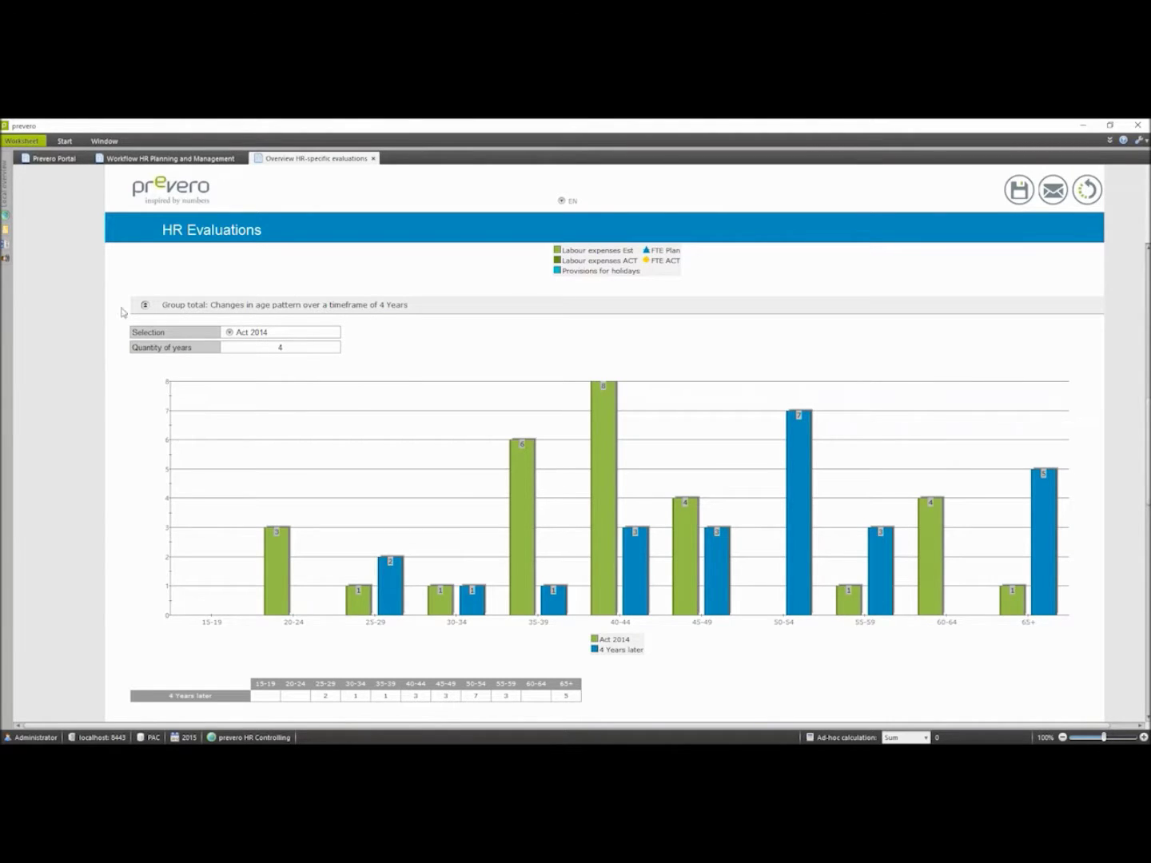
click(143, 202)
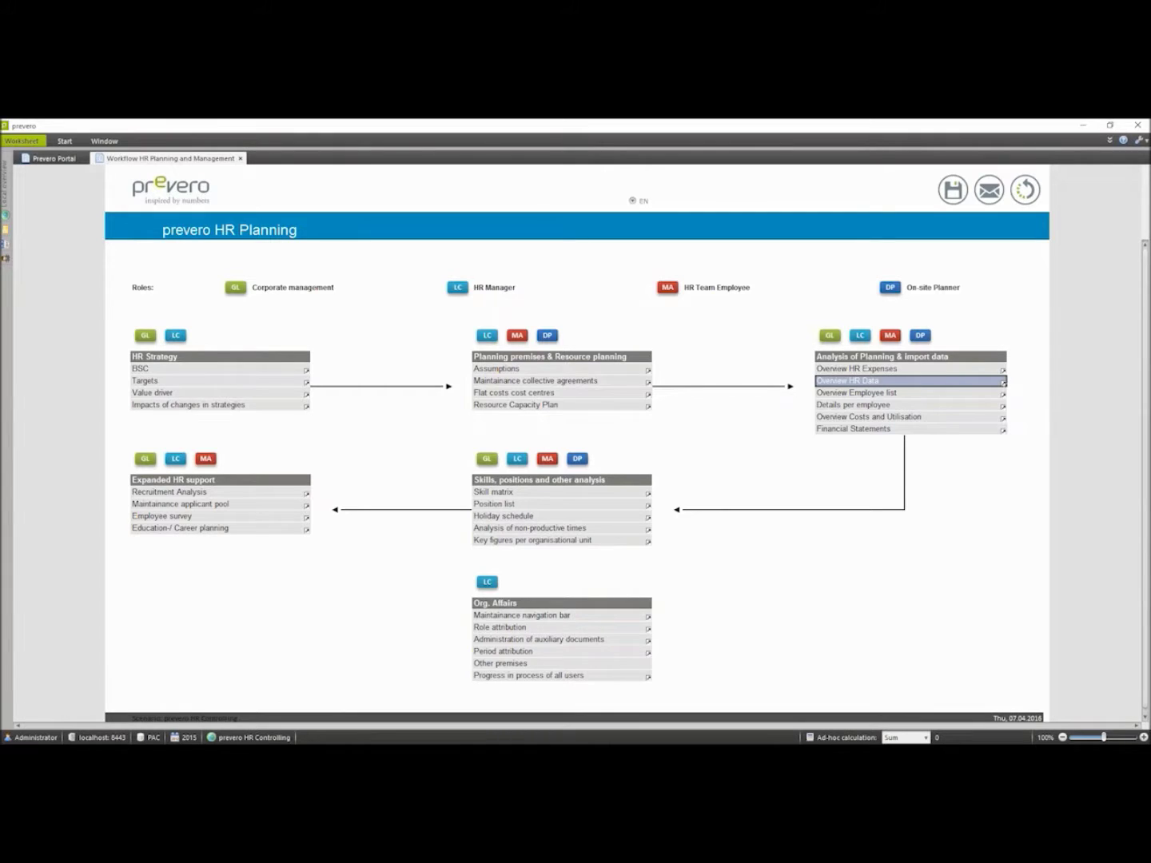
Open the Income Statement from the Financial Statements to view actual against budget figures, and close it.
click(859, 430)
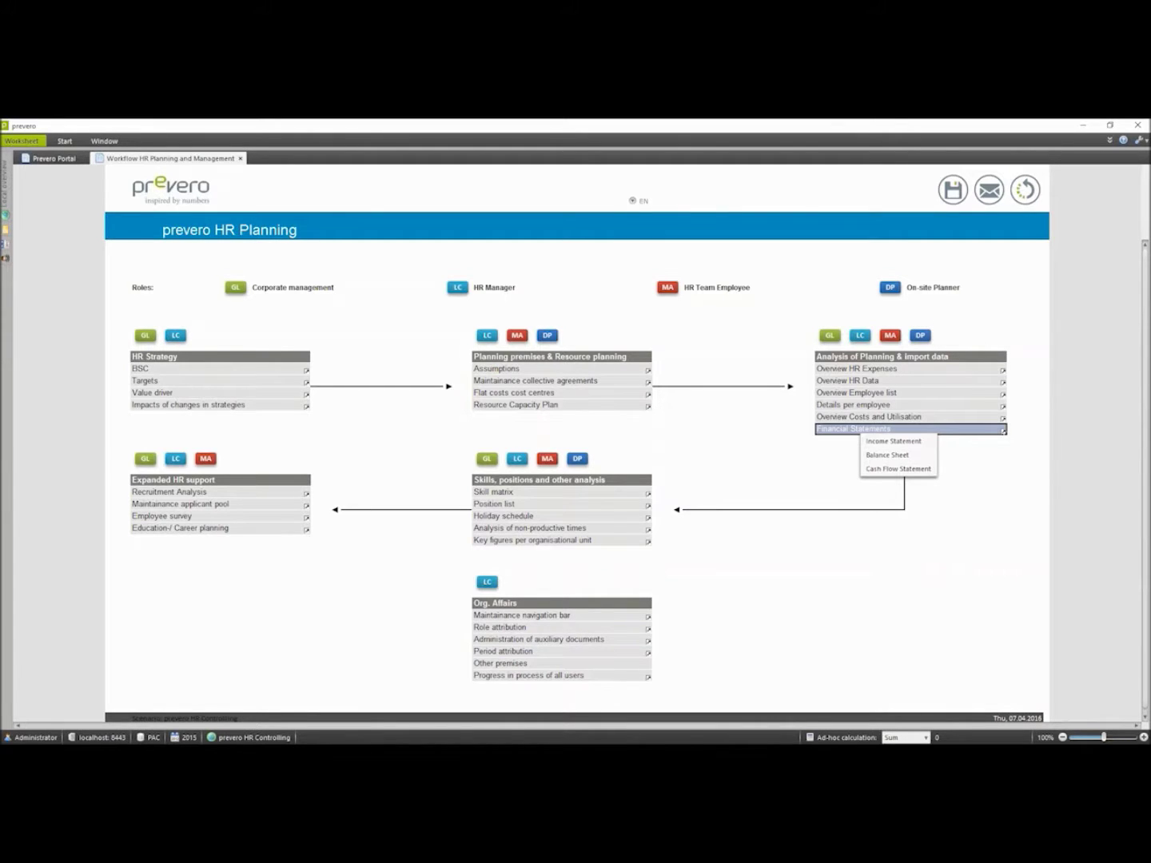
click(875, 442)
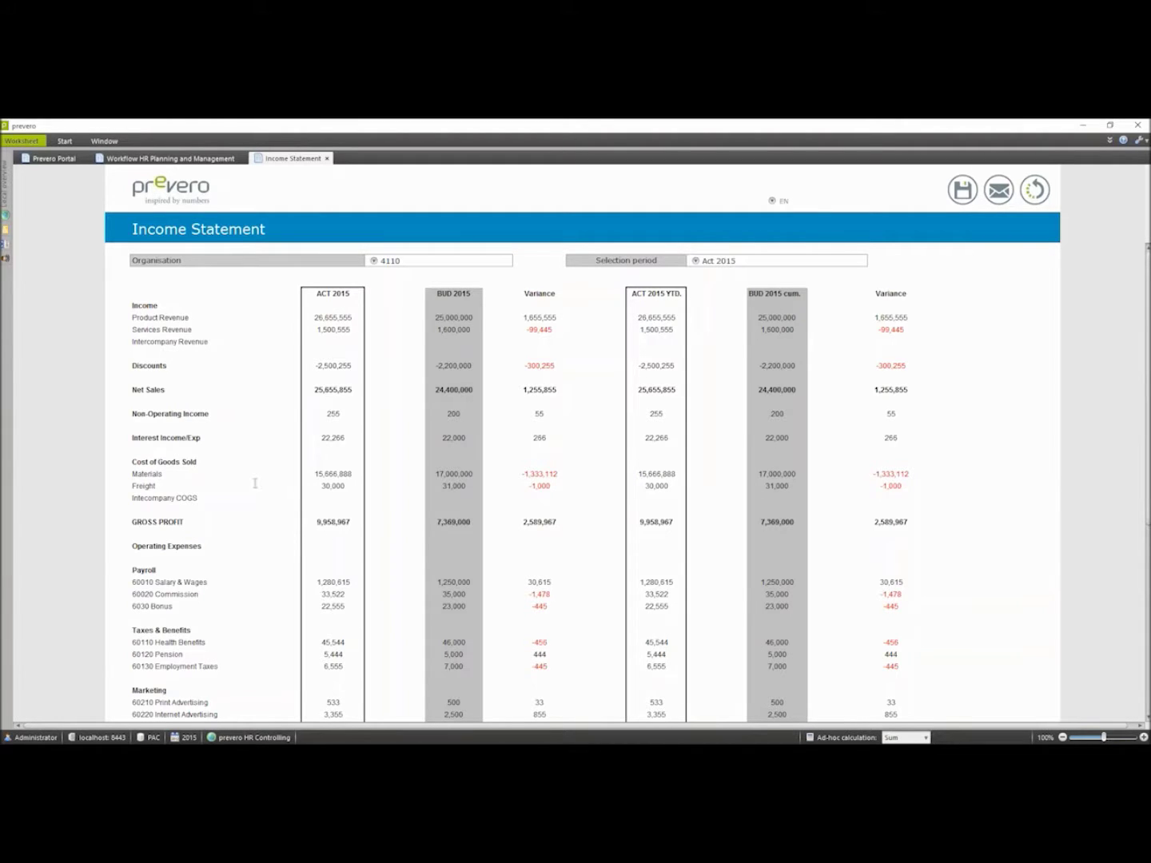
key(ctrl+w)
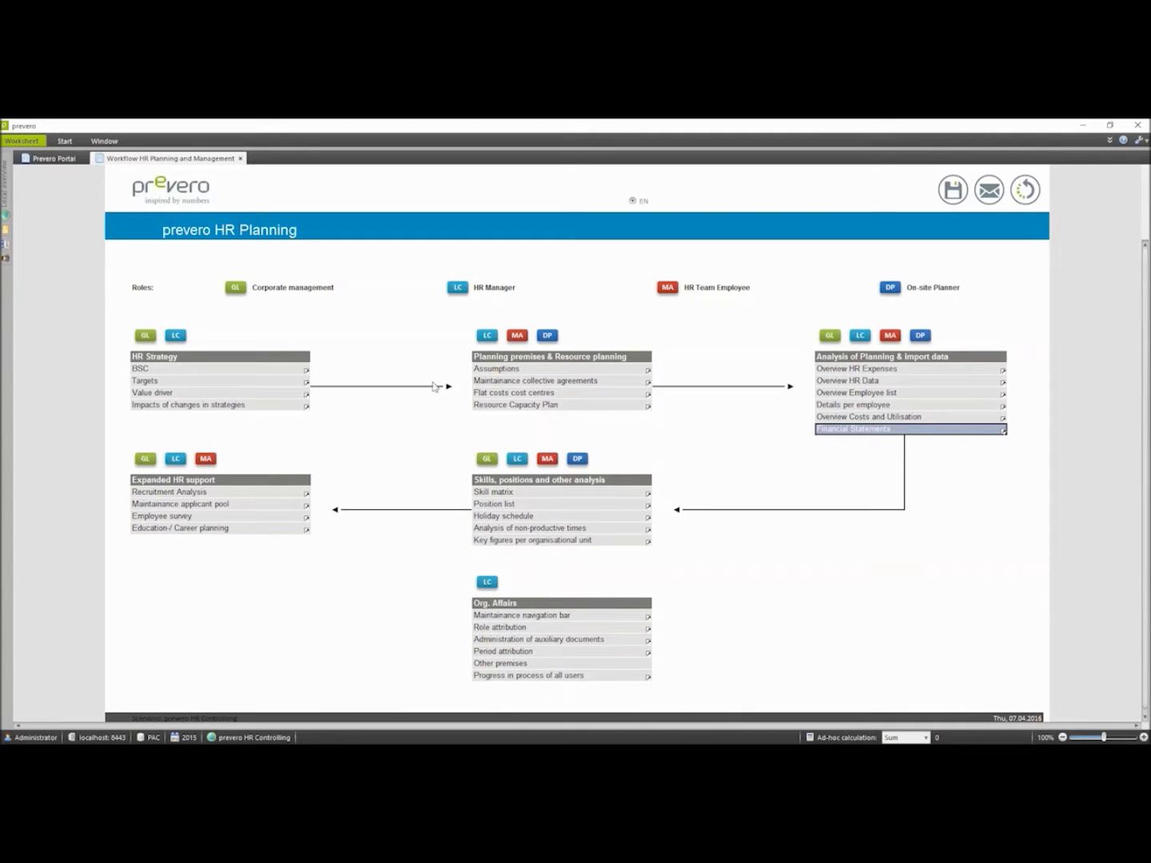
Open the Skill matrix with the Numeric Skills columns expanded and set the IT skill constraint to at least 7.
click(495, 493)
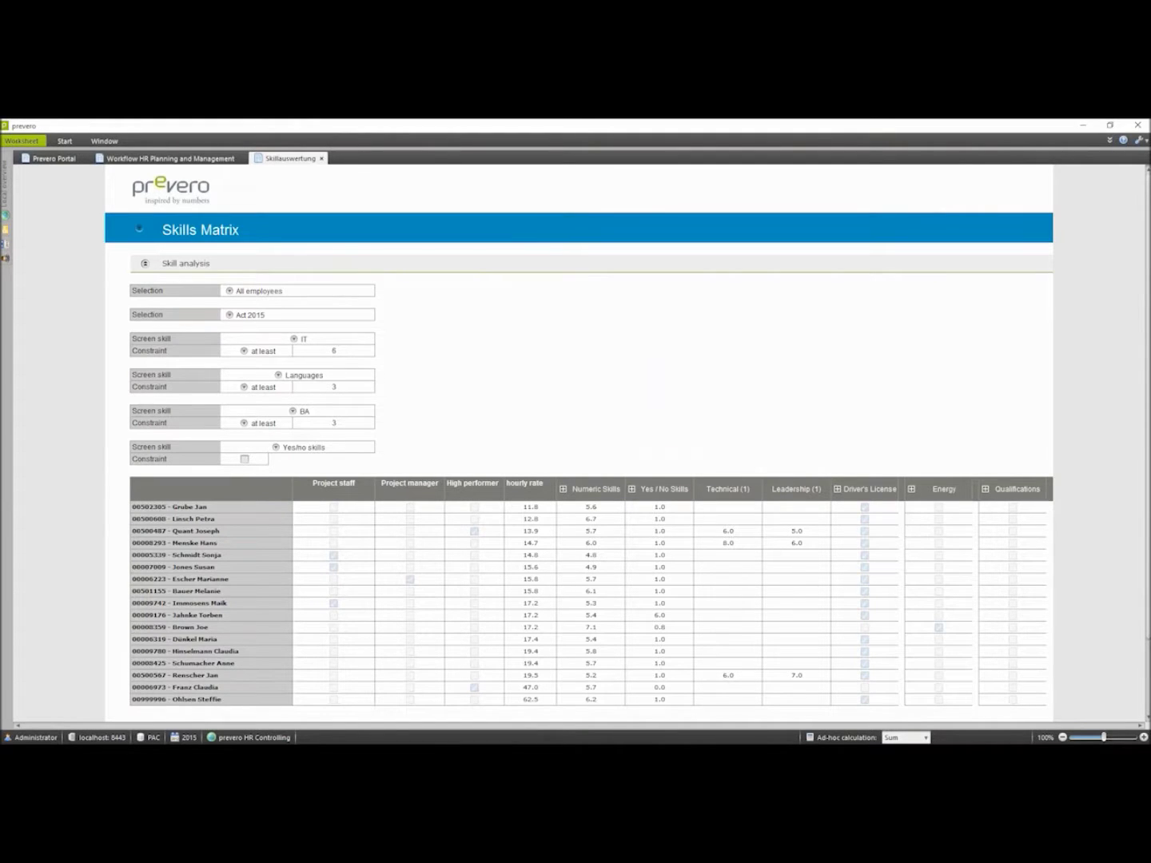
click(563, 488)
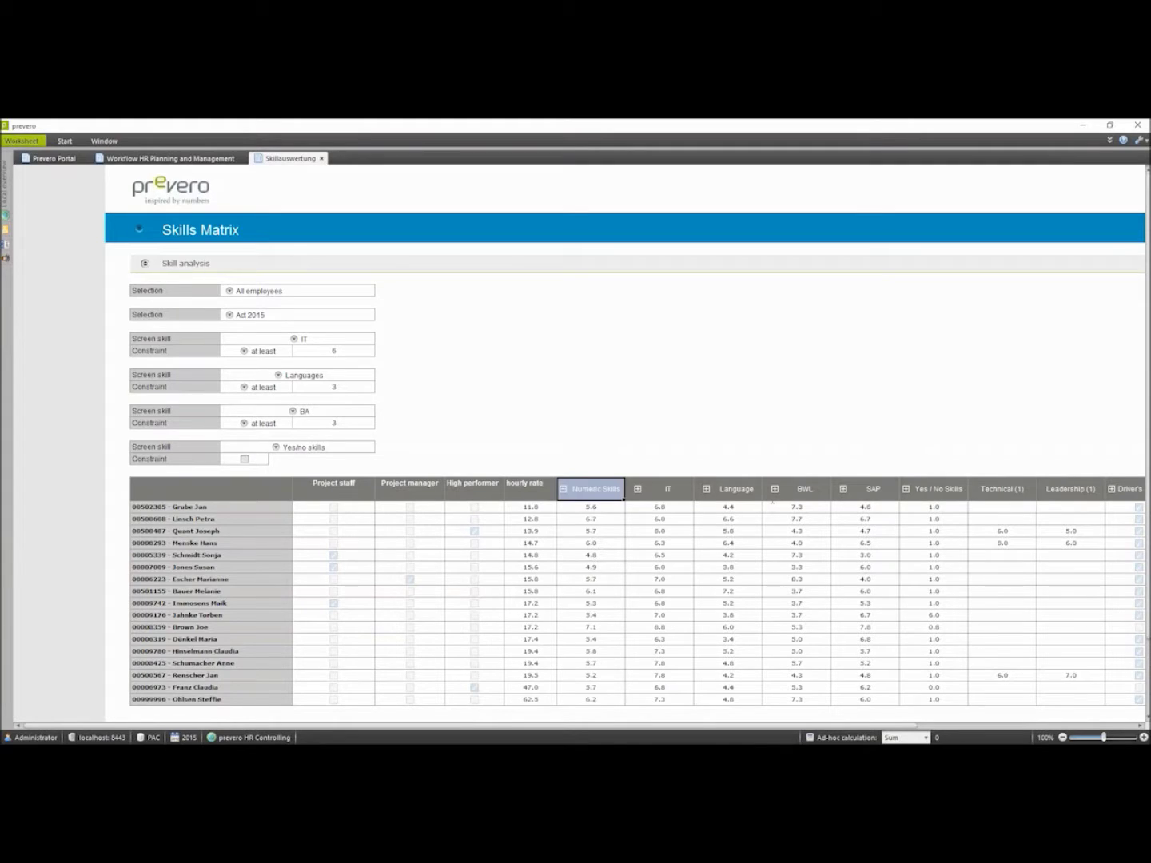
click(320, 350)
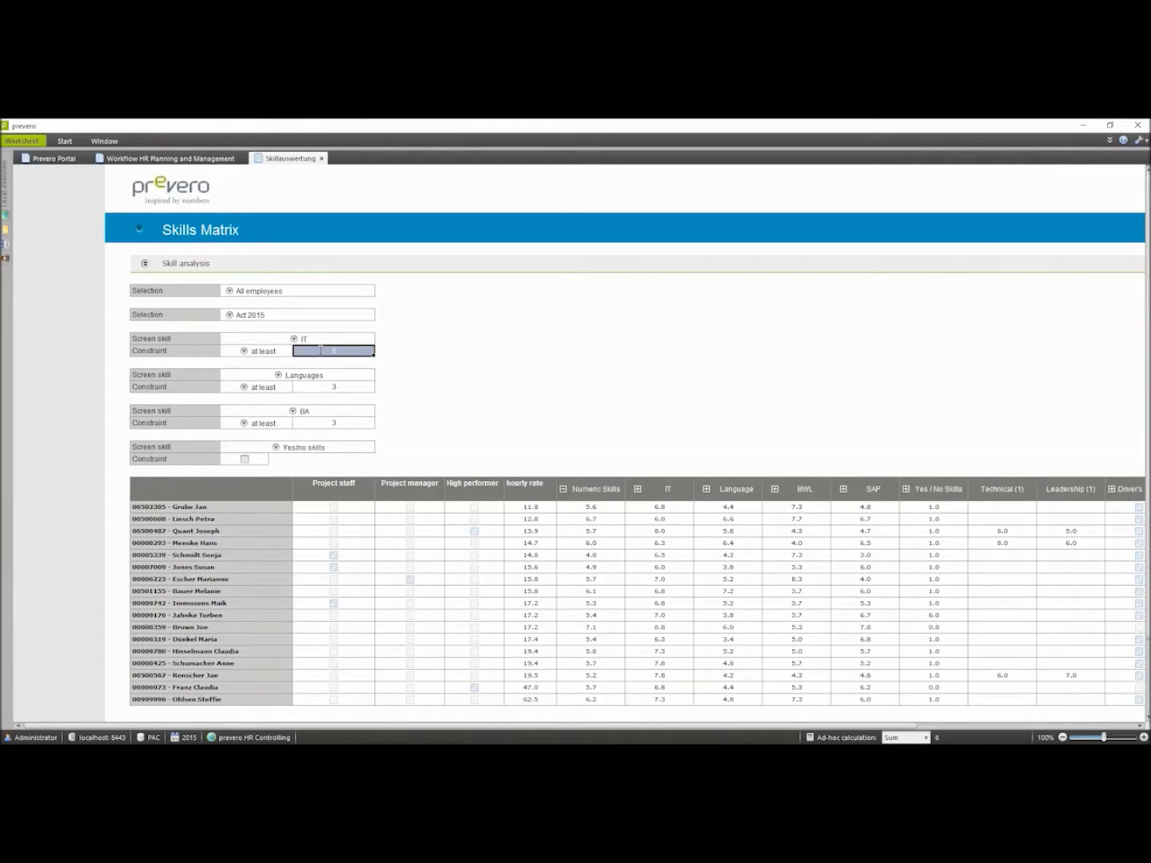
text(7)
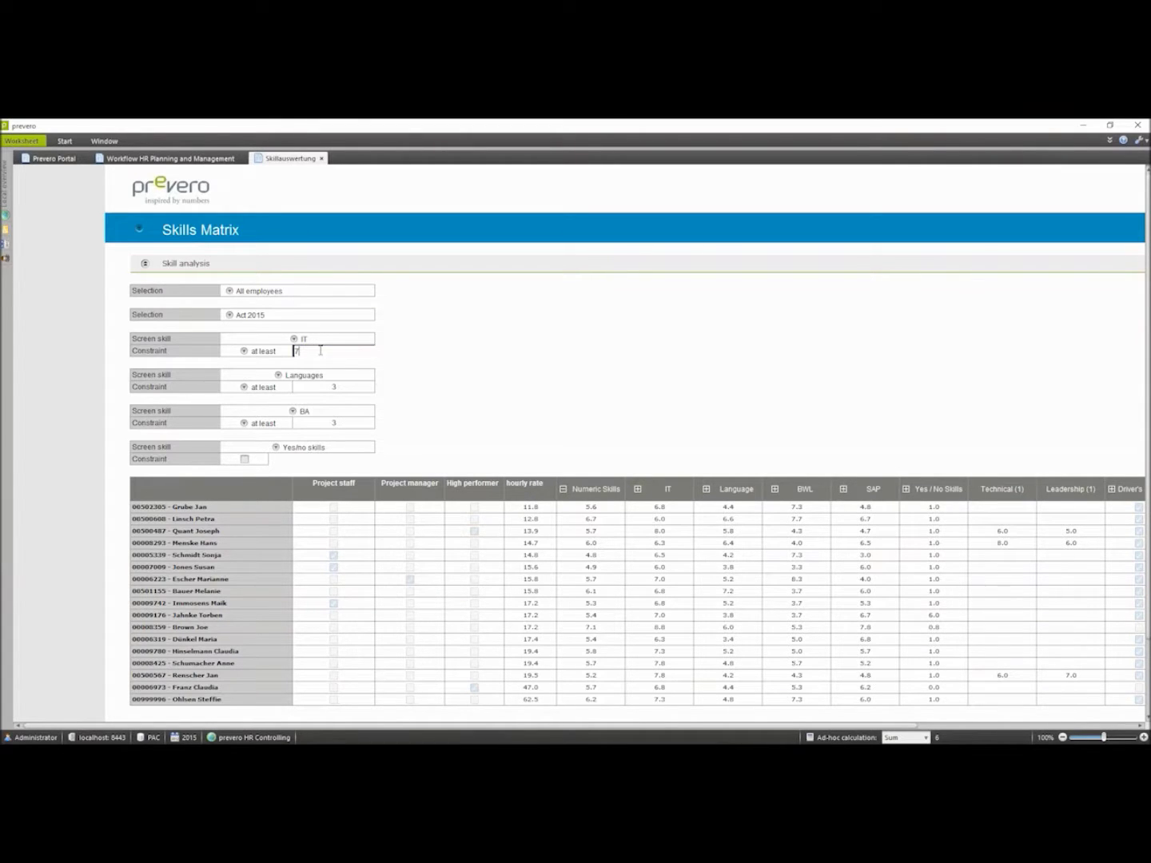
key(Return)
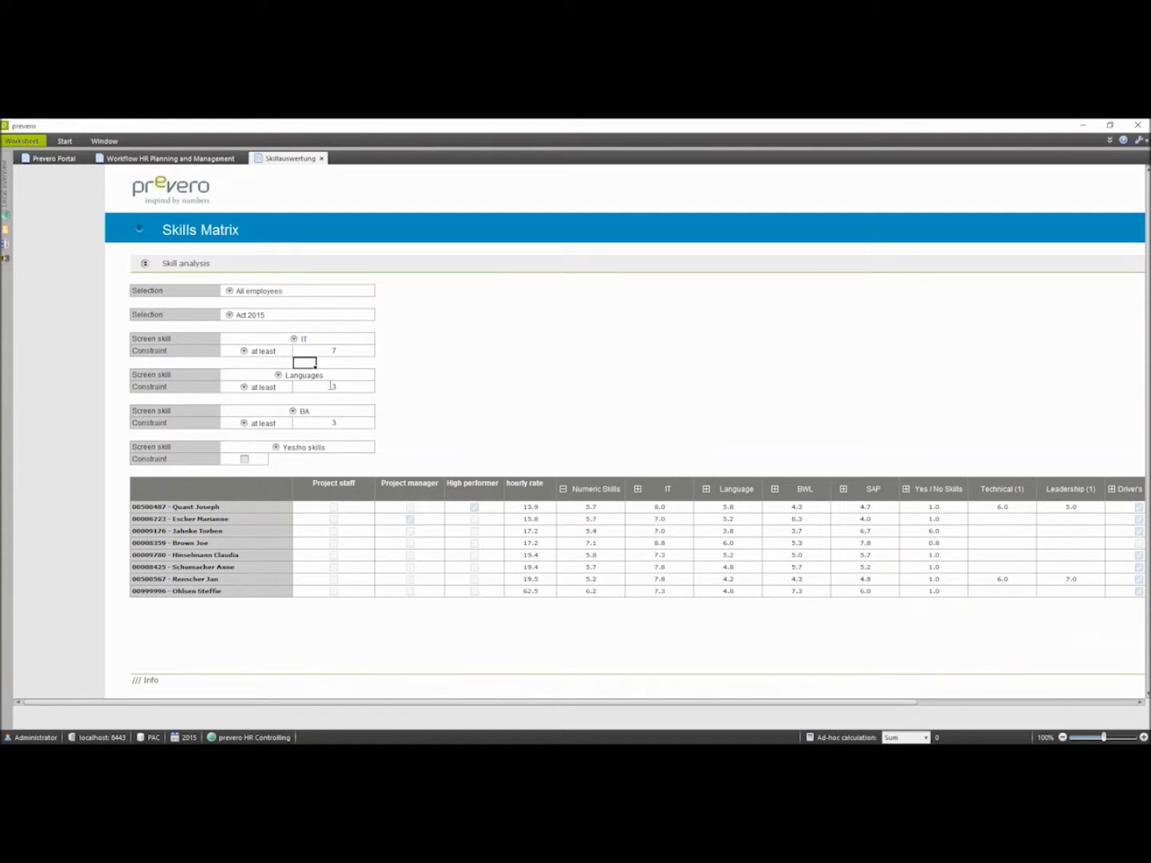
Set the Languages skill constraint to at least 5 and return to the HR Planning workflow.
click(331, 385)
text(5)
key(Return)
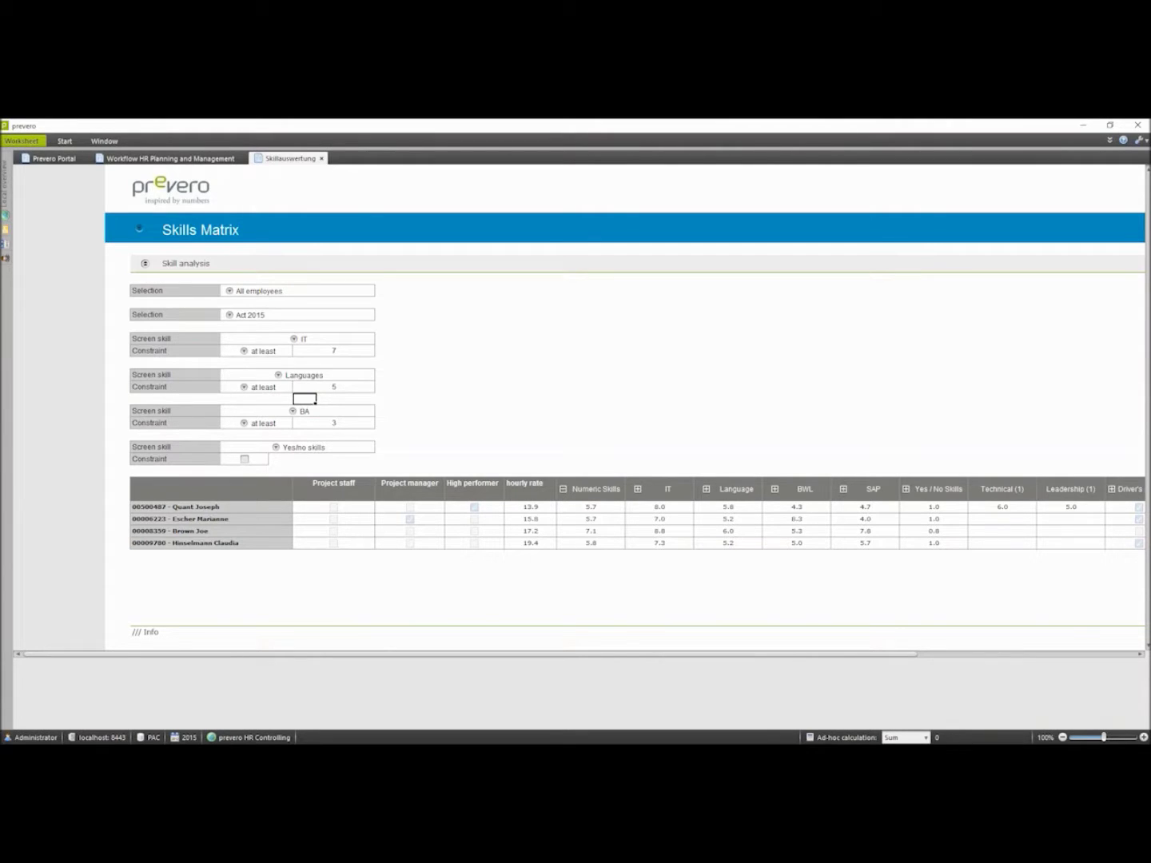
click(215, 201)
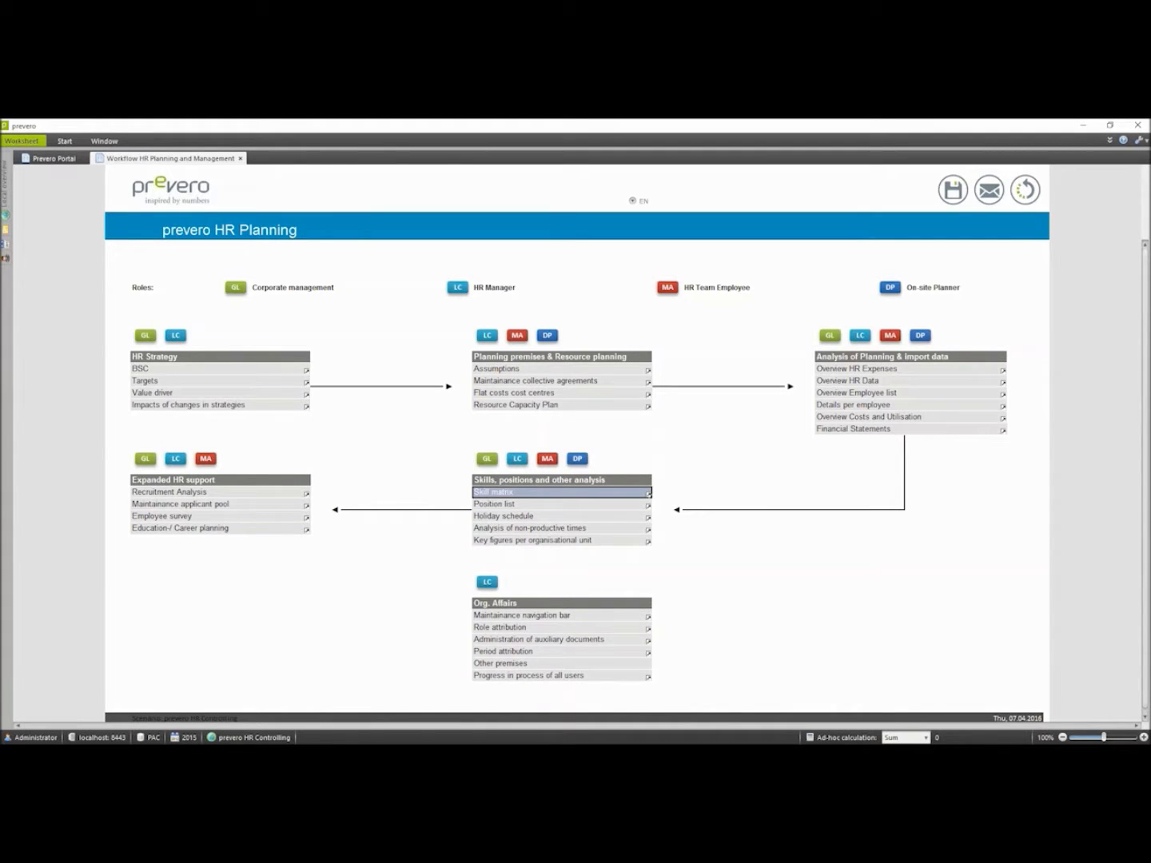
Open the Recruitment Analysis, look through the available positions and recruiting channels without changing the selection, and return to the workflow.
click(194, 495)
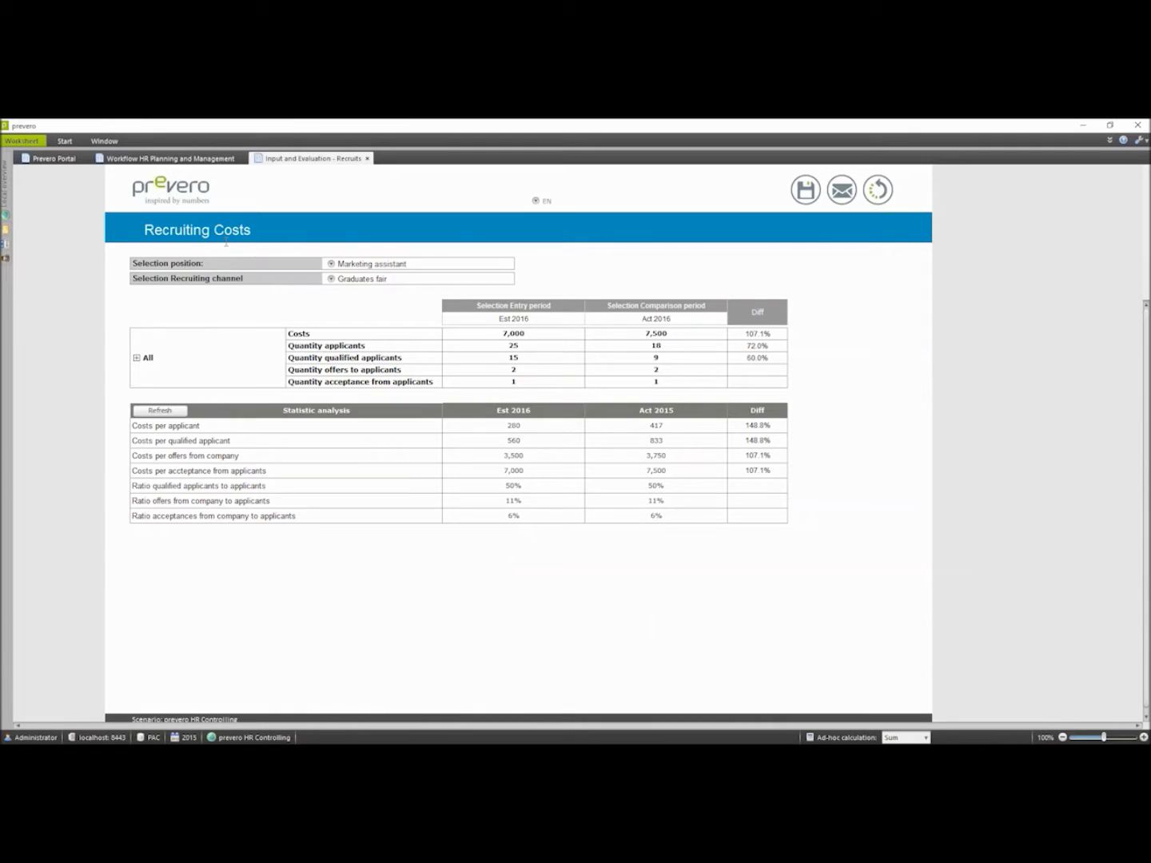
double_click(400, 264)
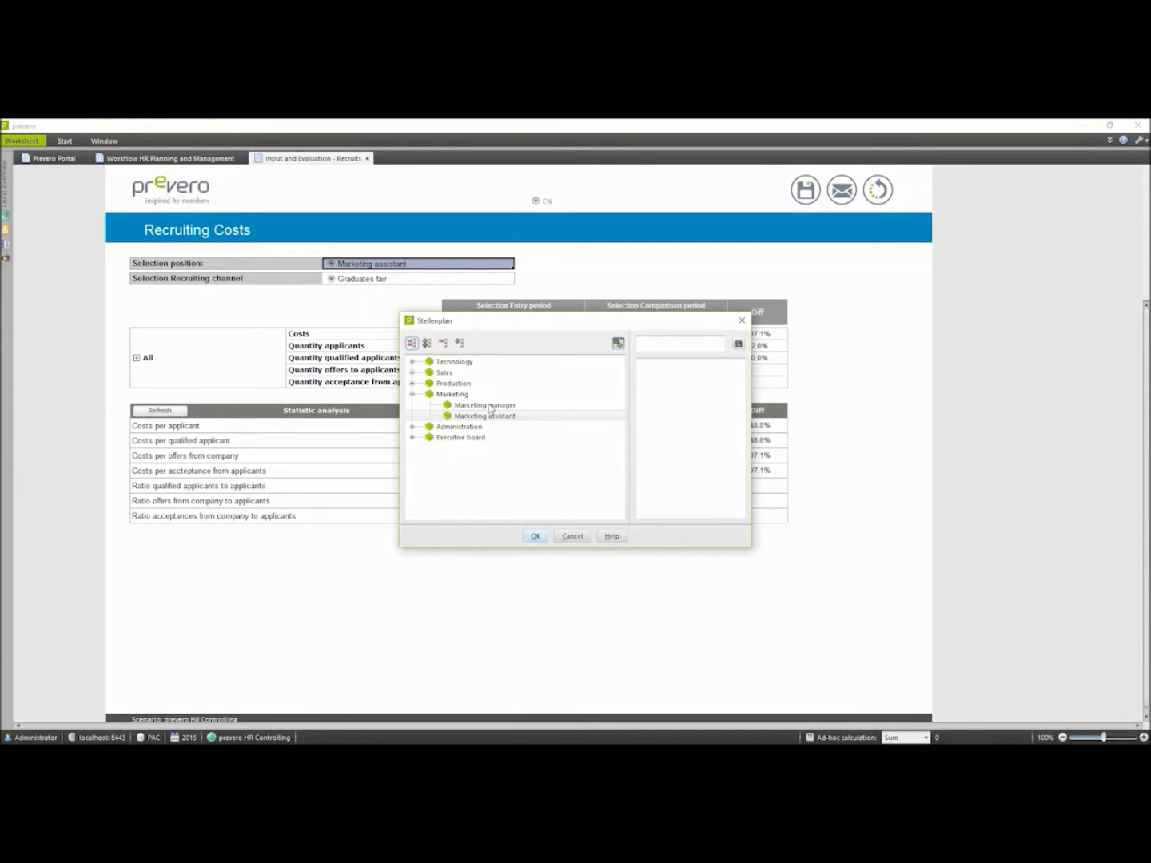
click(572, 537)
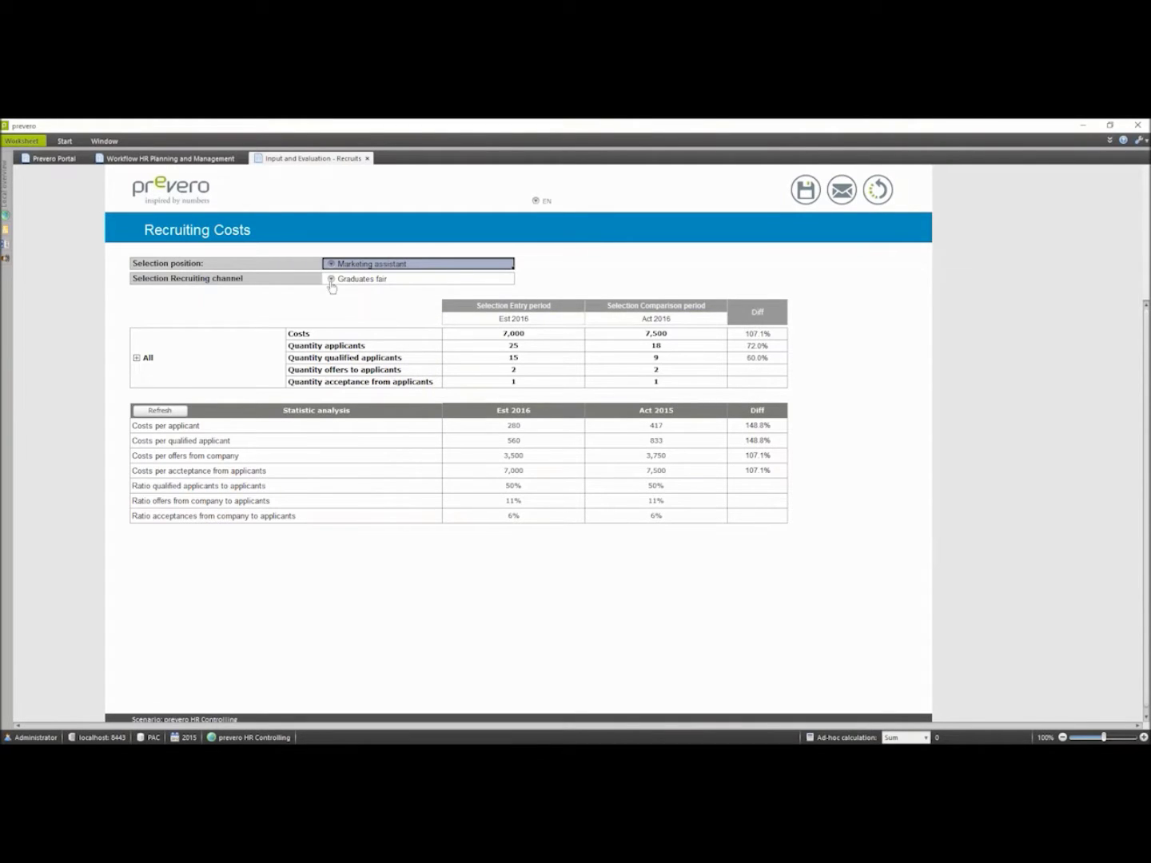
click(331, 281)
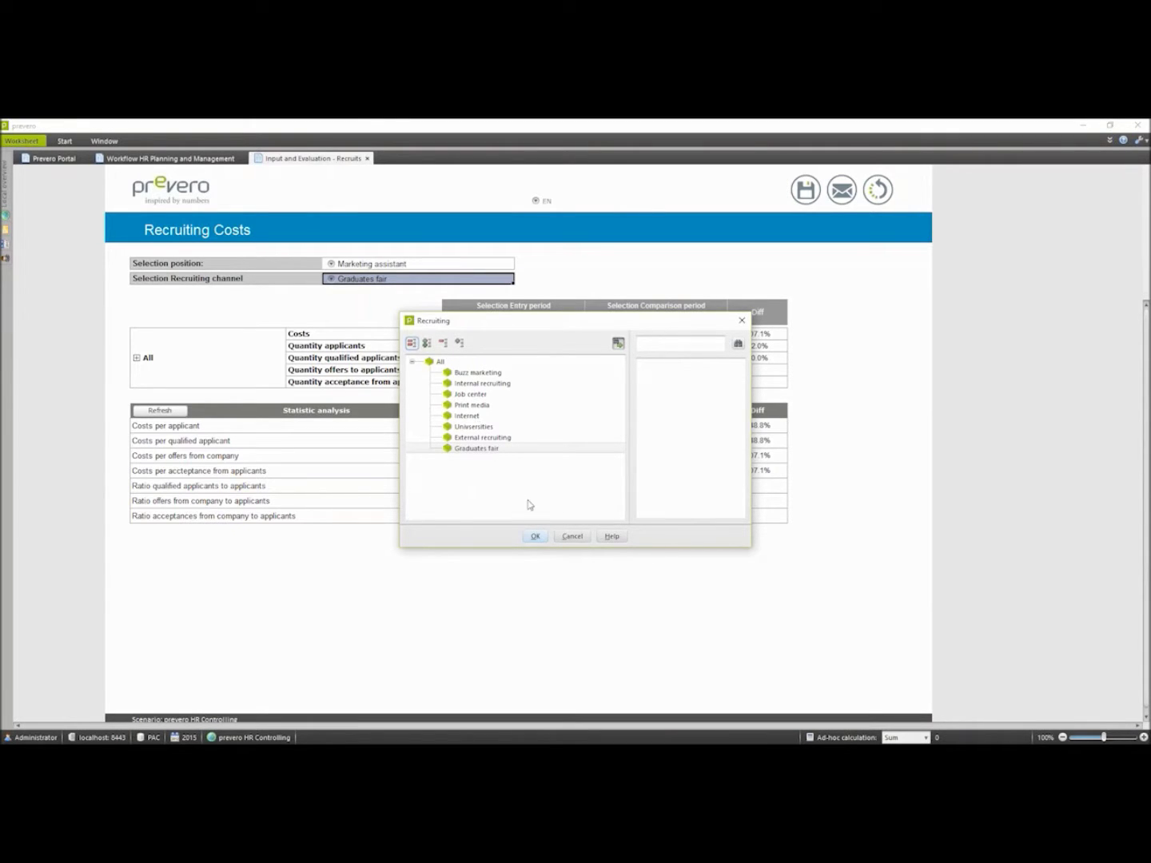
click(572, 536)
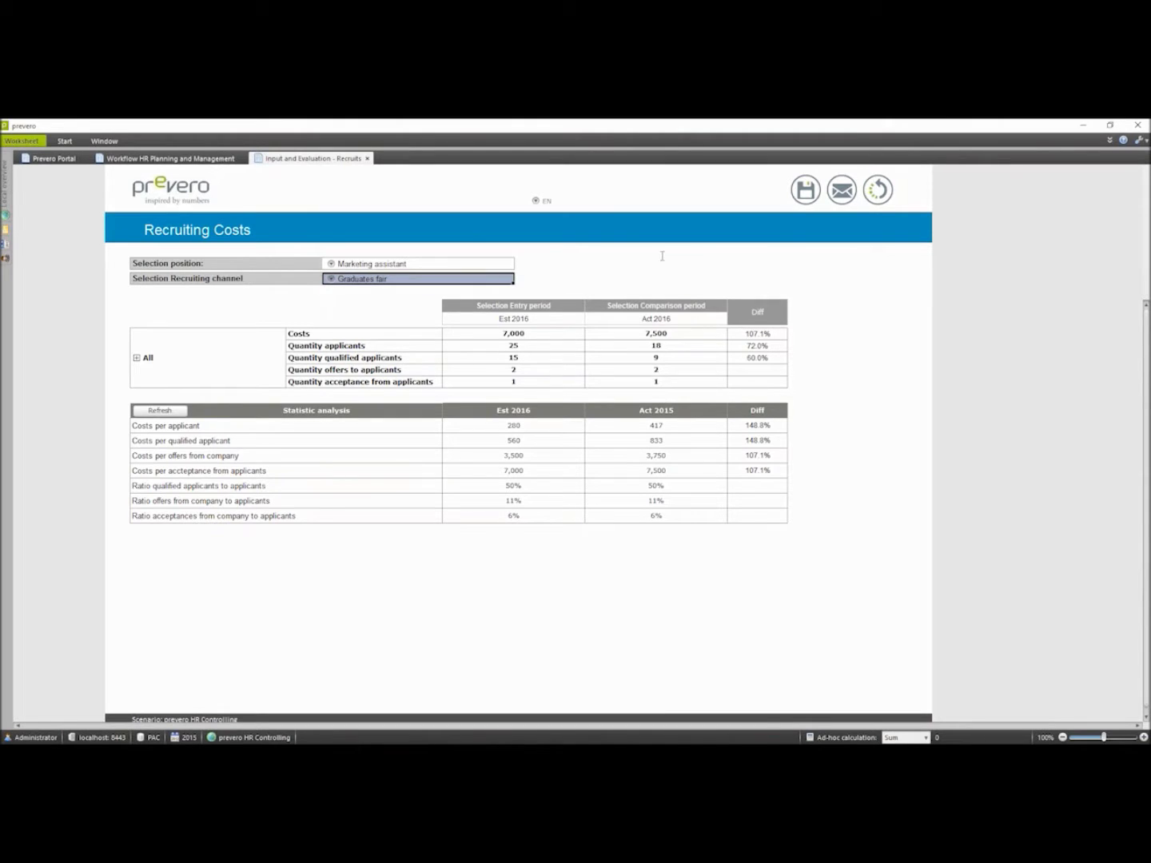
click(193, 201)
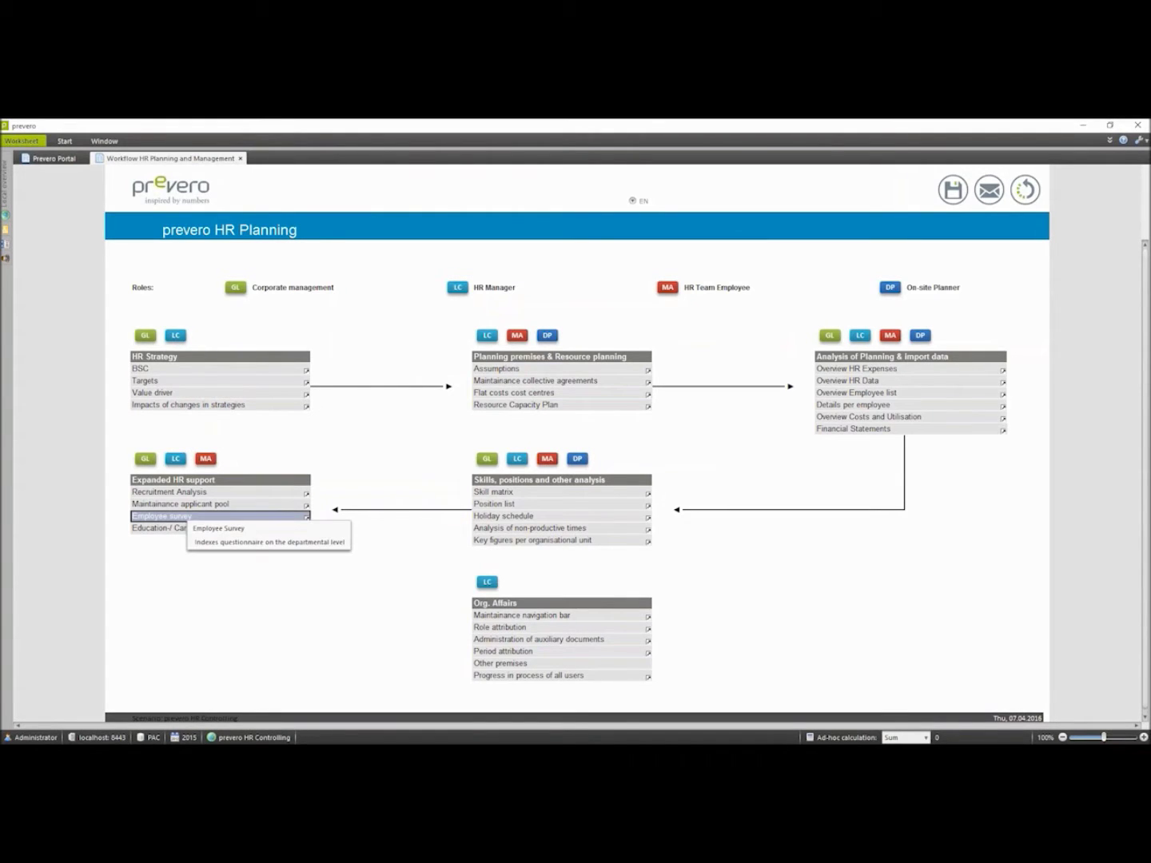
Create an anonymous user in the Employee Survey for Production, rate the first three Me & my work statements 1, 2 and 2, and close it.
click(209, 529)
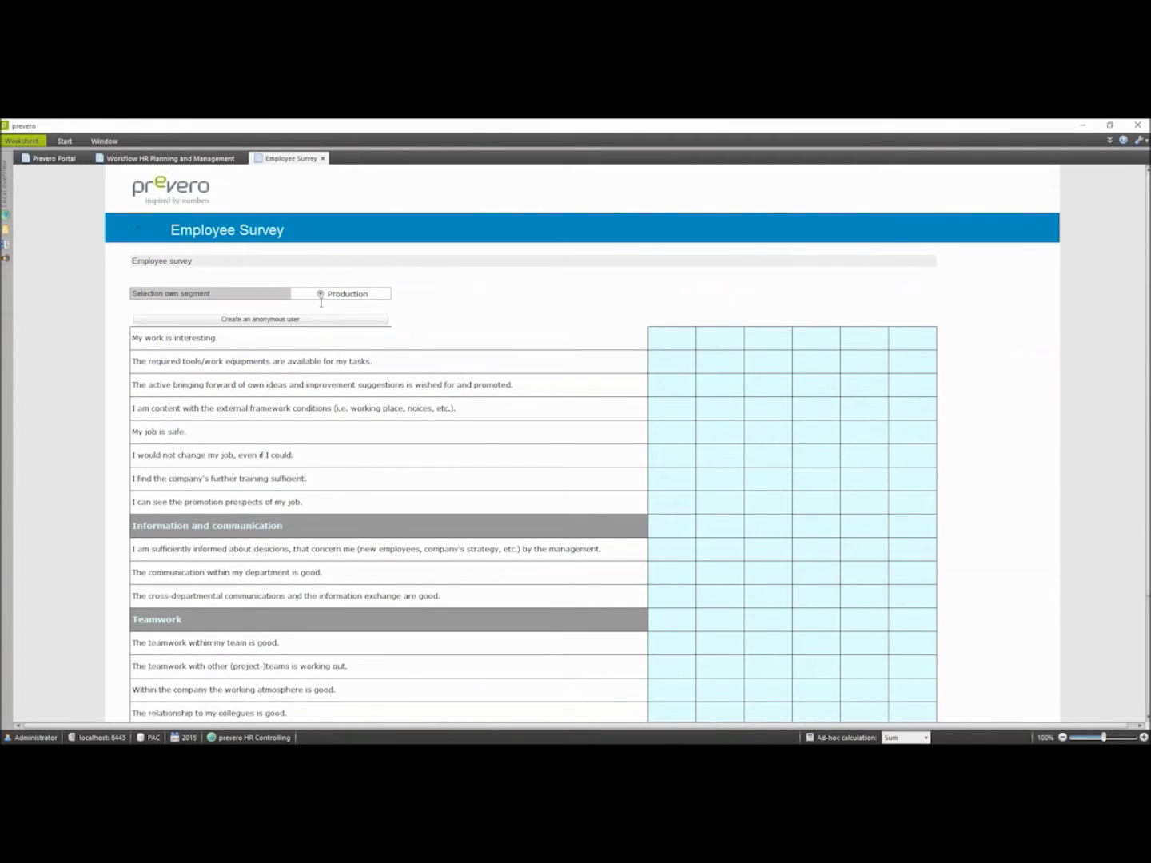
click(319, 319)
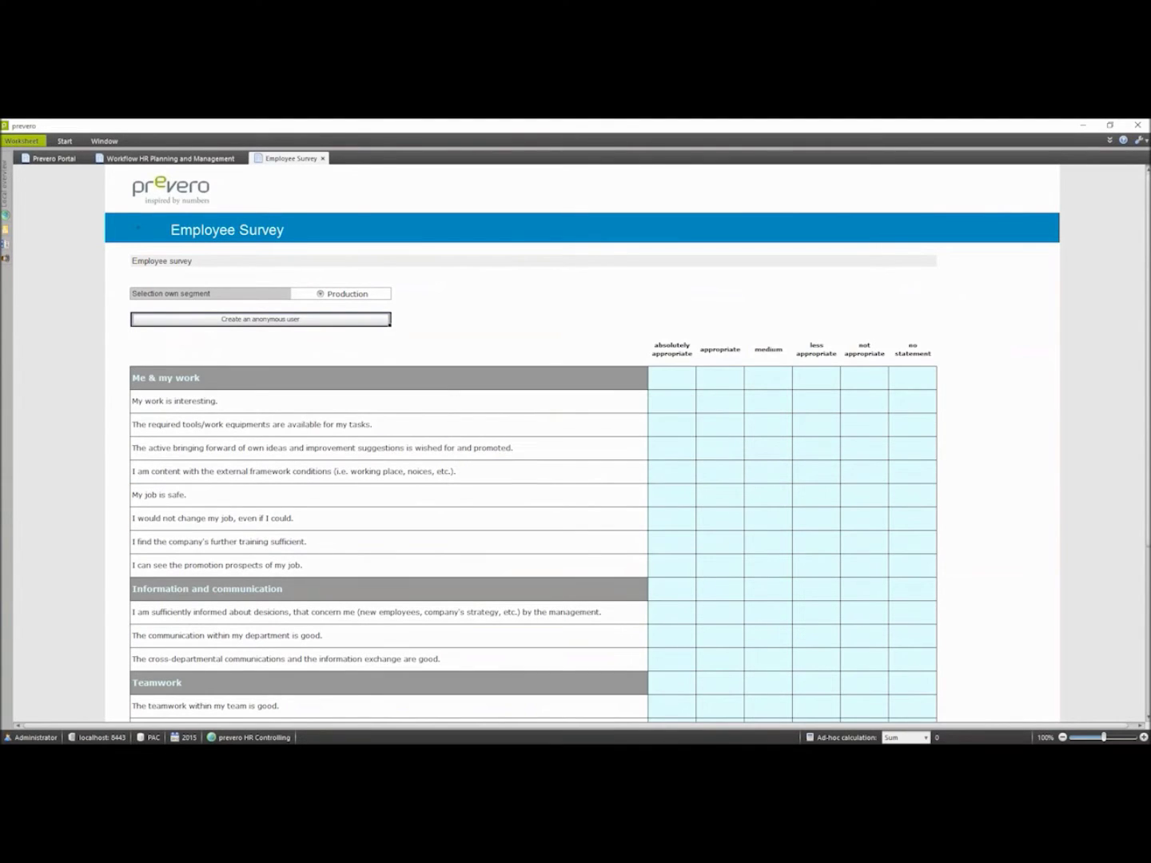
click(672, 401)
text(1)
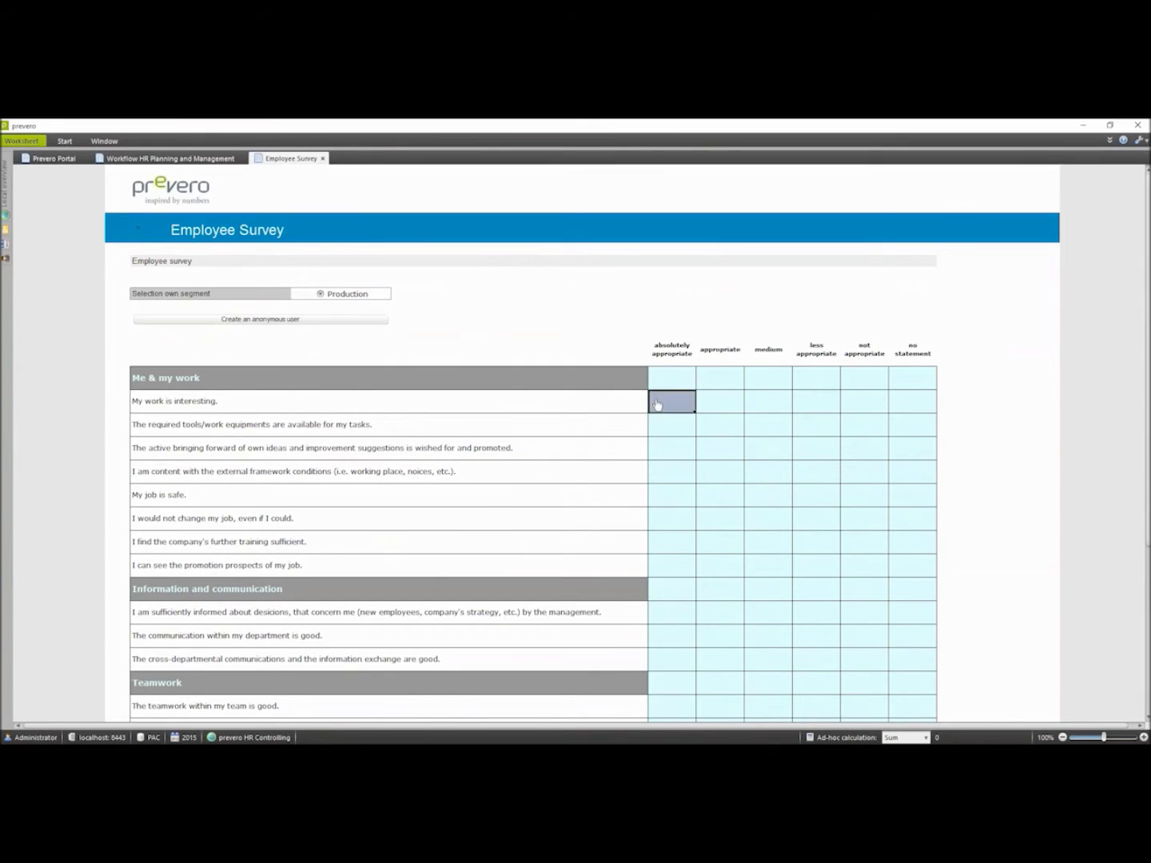
click(720, 424)
text(2)
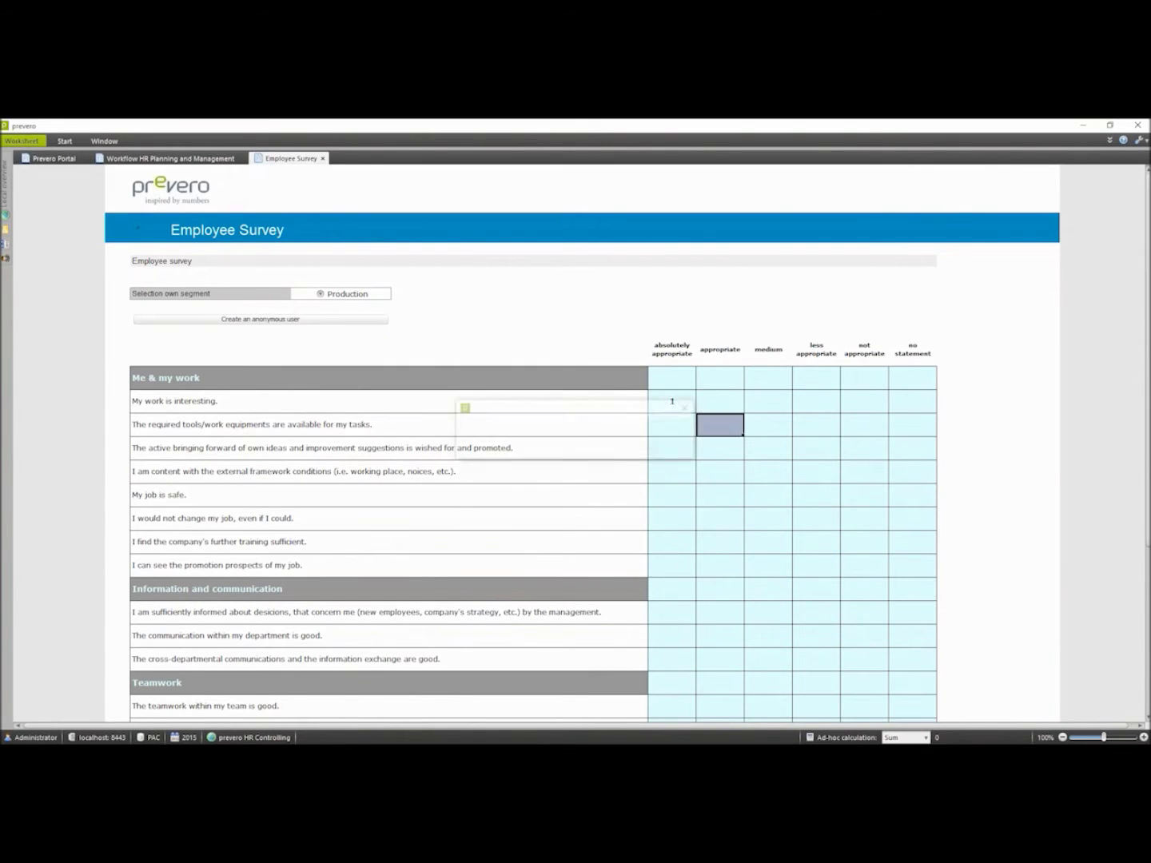
click(713, 450)
text(2)
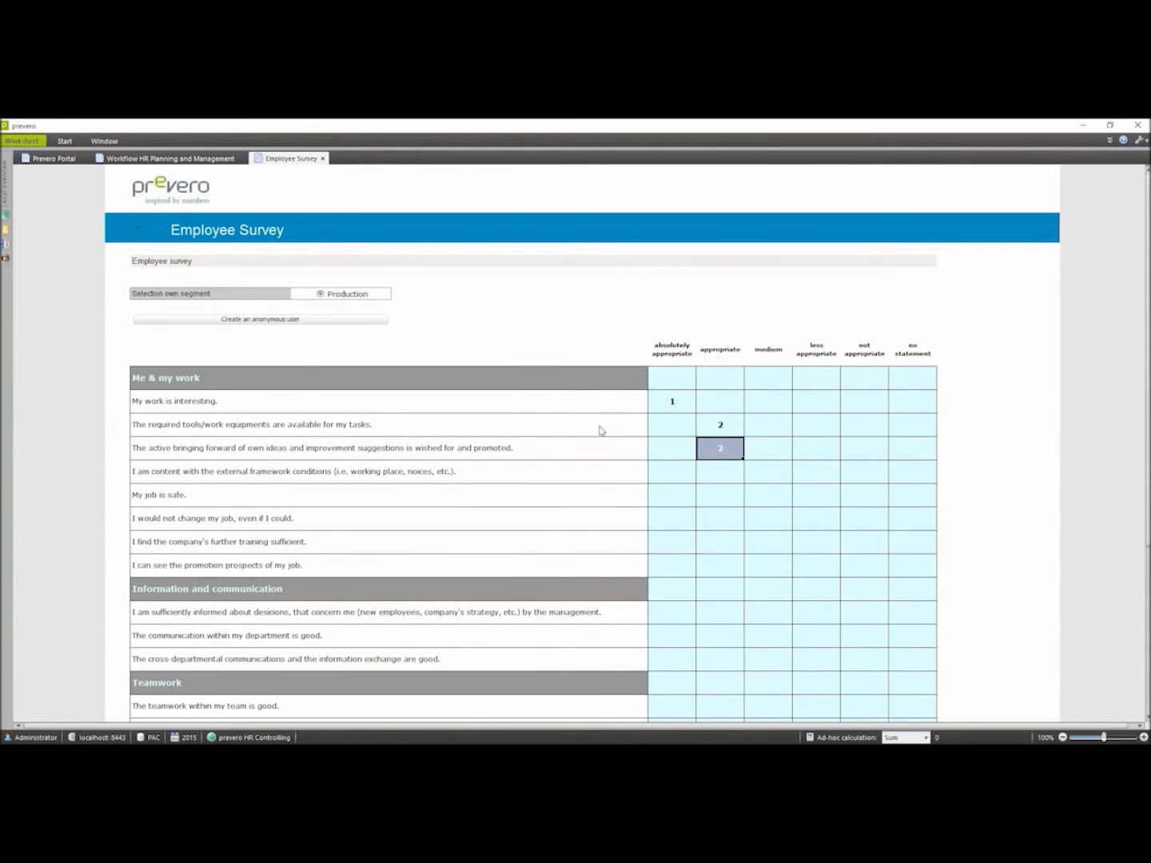
click(181, 198)
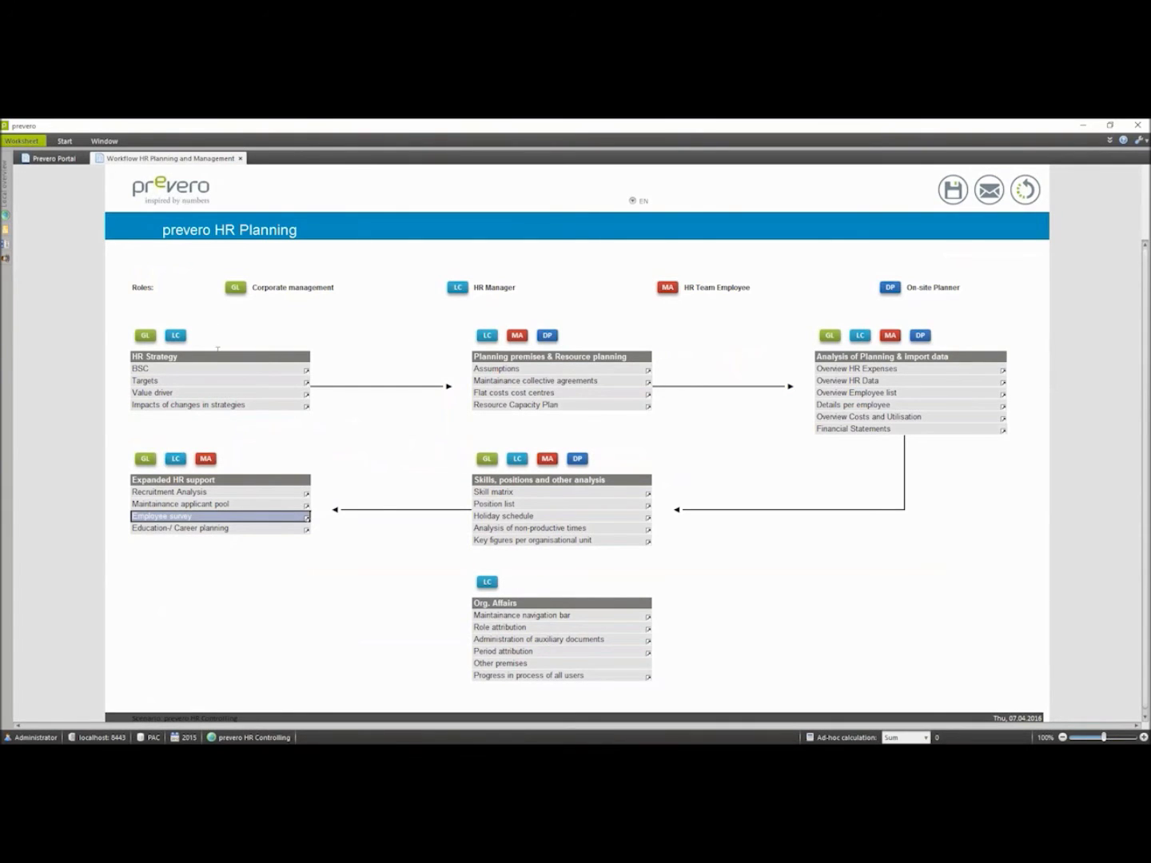
Open the survey evaluation with the indexes questionnaire on the departmental level and show the single view of the answers.
click(237, 520)
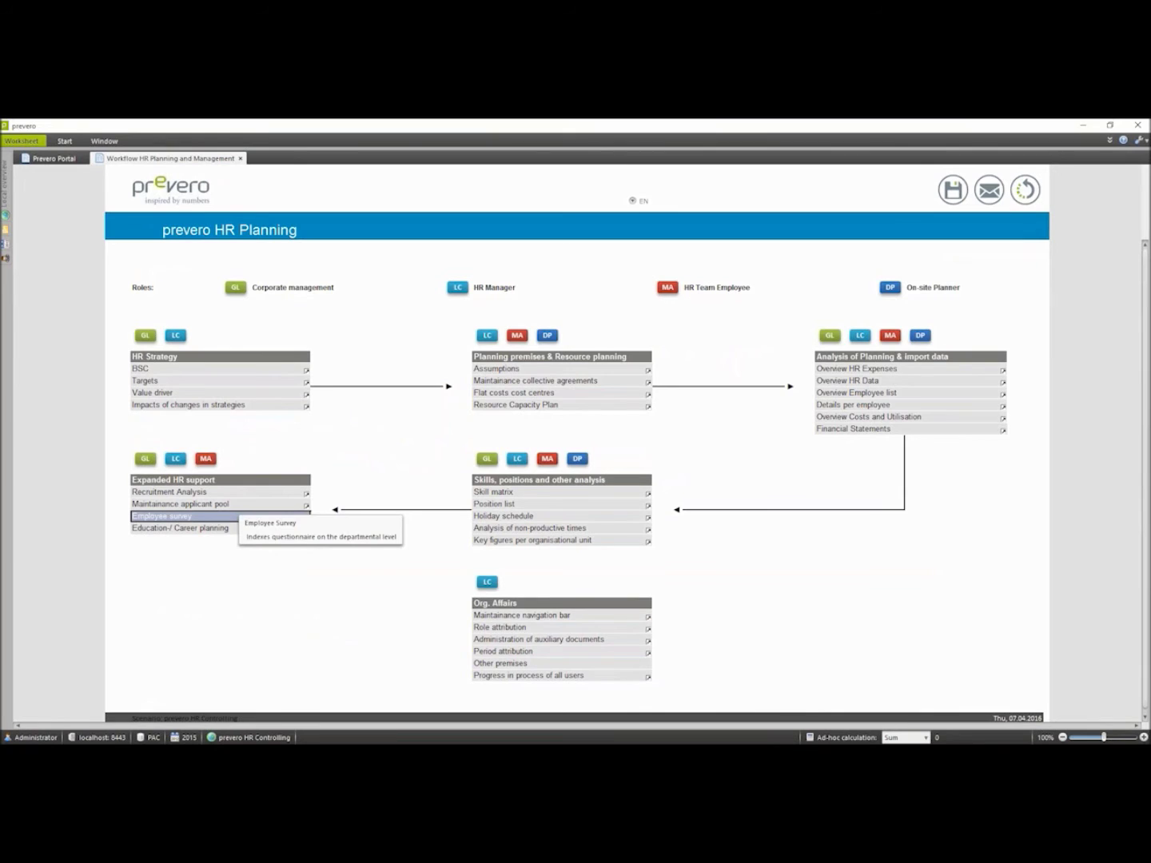
click(271, 540)
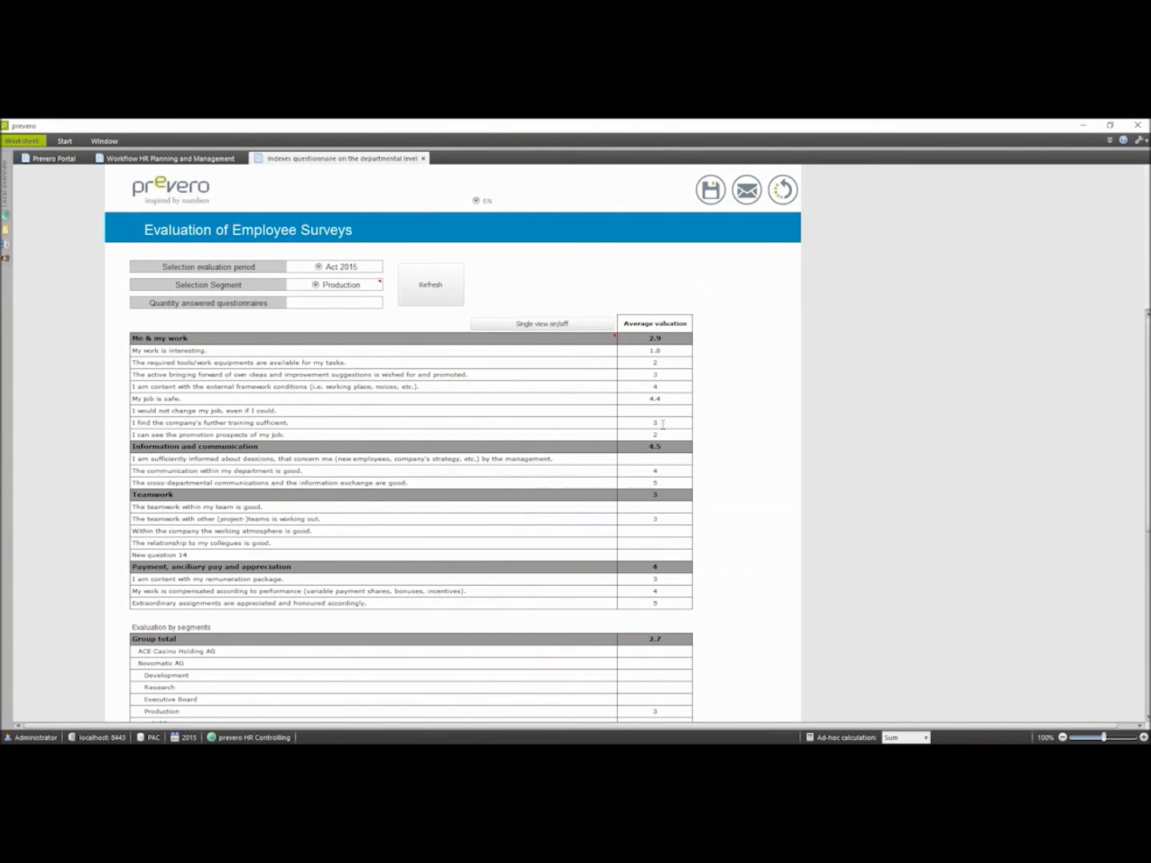
click(570, 329)
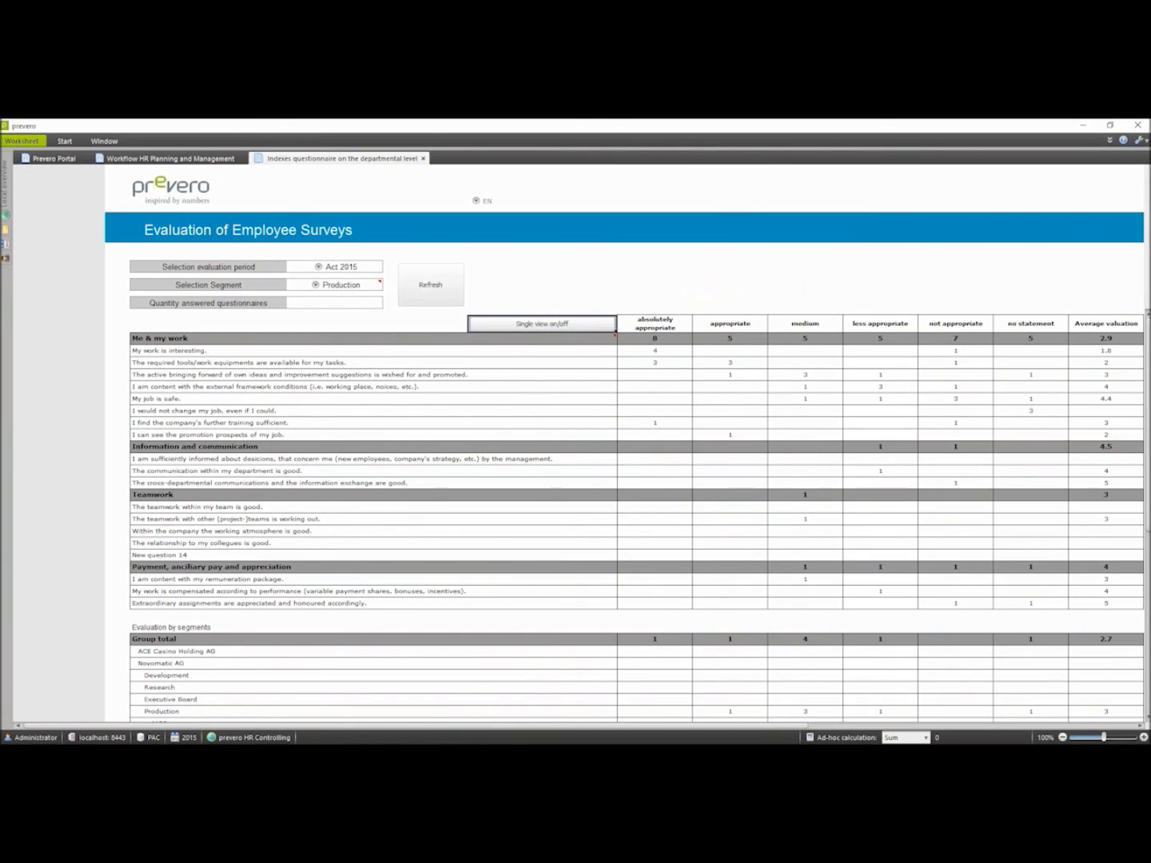